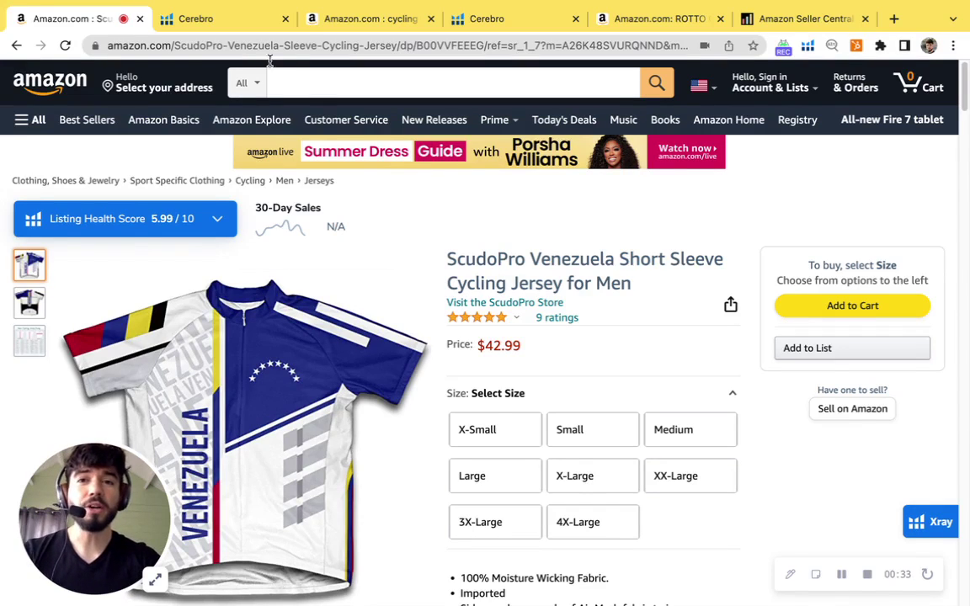
Show the ScudoPro jersey's Cerebro keyword distribution and highlight its 0 sponsored and 68 organic keywords.
click(198, 19)
scroll(680, 420, down, 3)
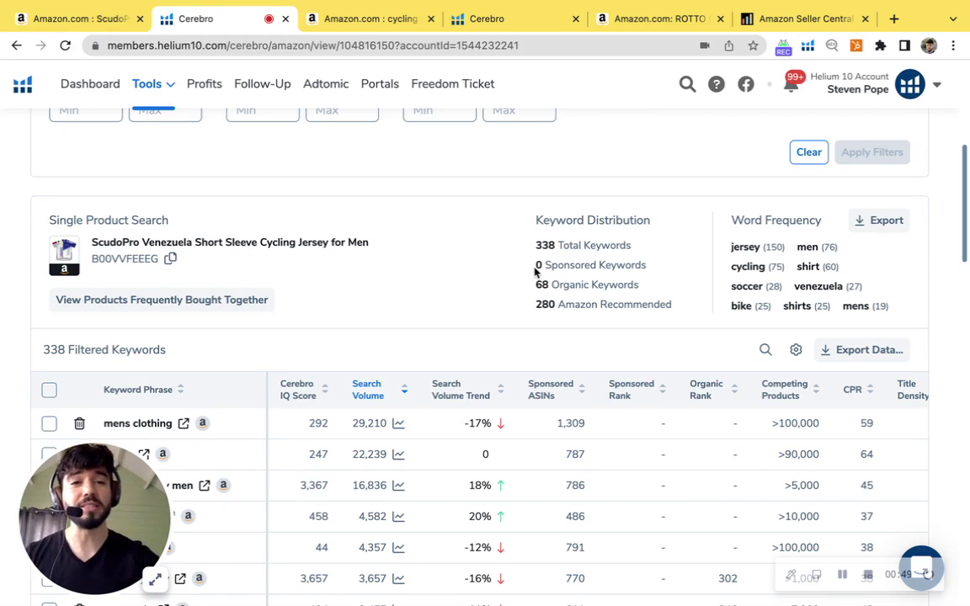
drag(536, 266, 649, 268)
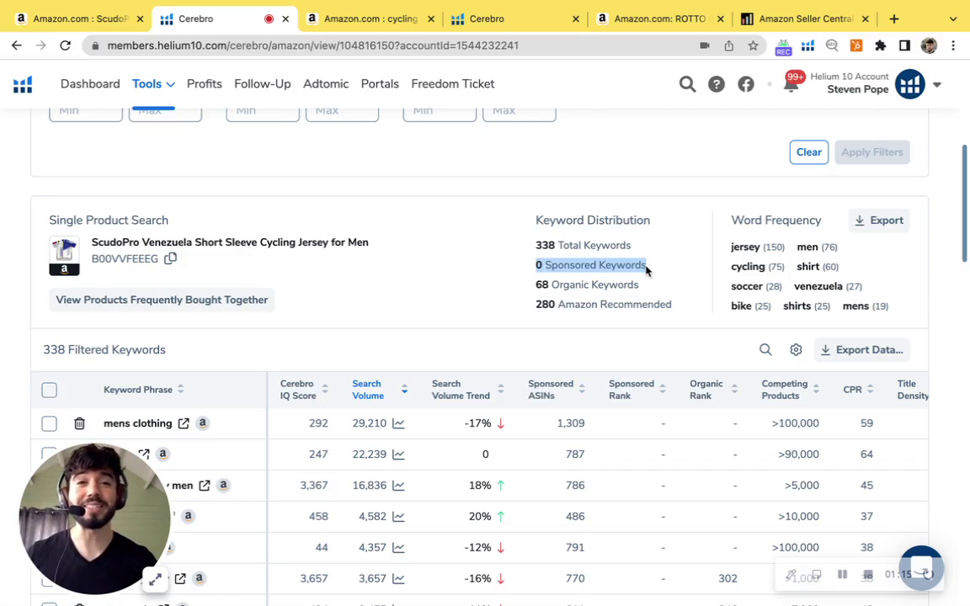
double_click(541, 285)
drag(582, 287, 634, 284)
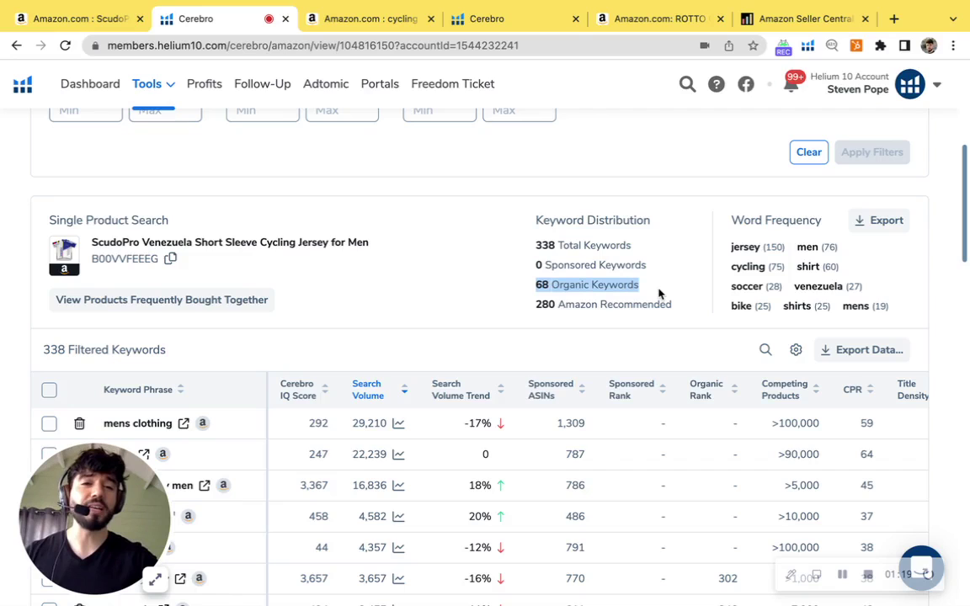
click(533, 293)
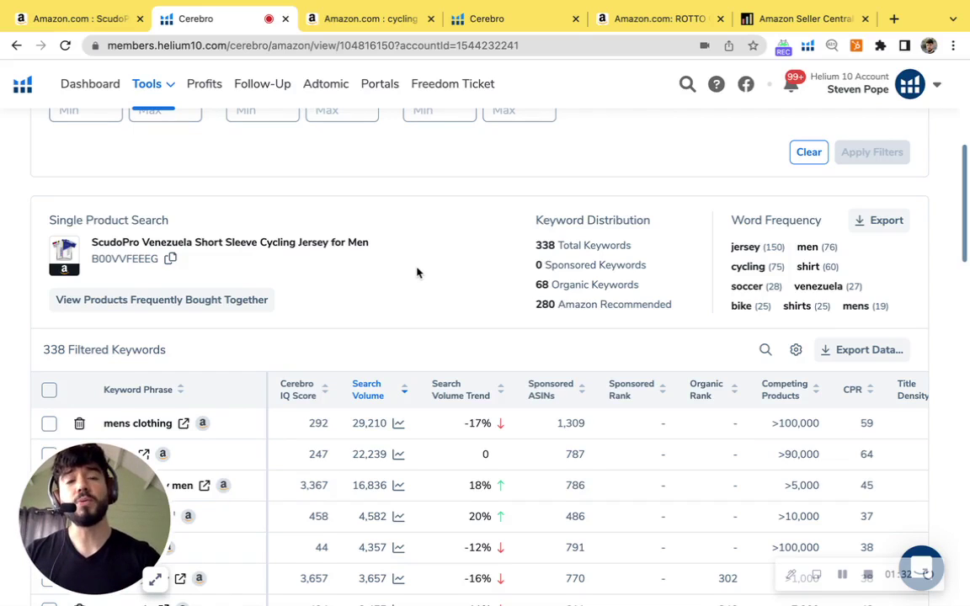
scroll(416, 272, down, 3)
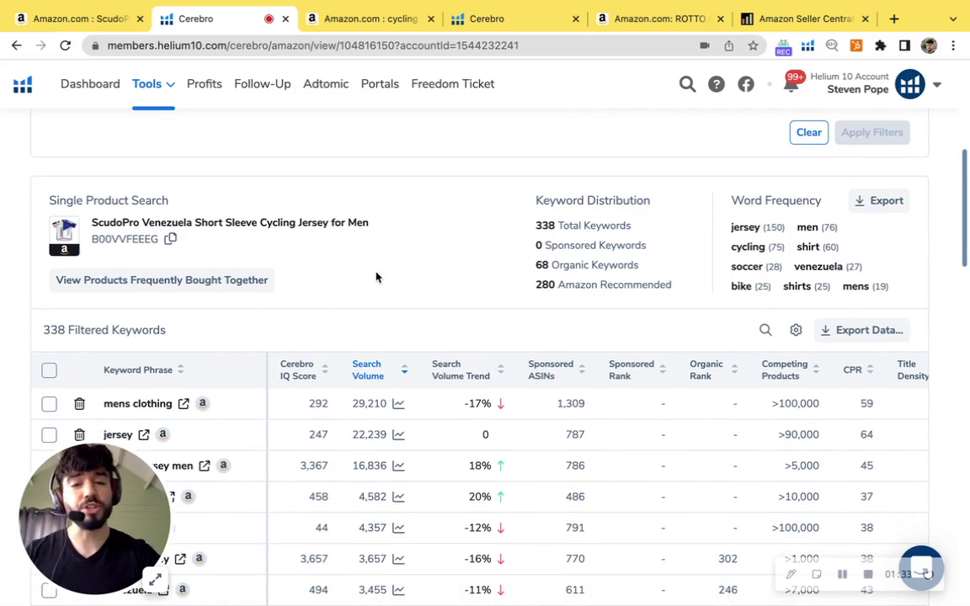
scroll(152, 281, down, 1)
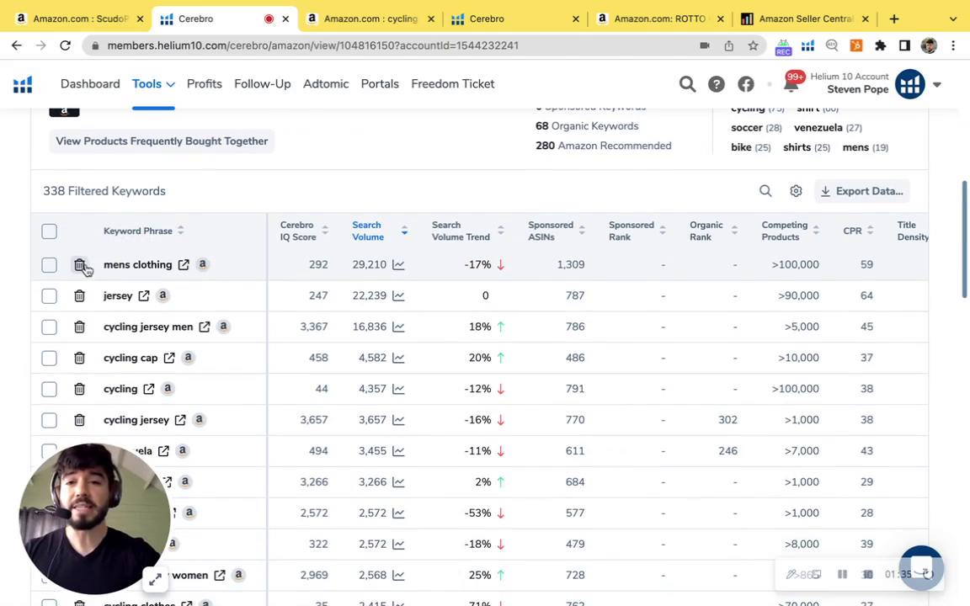
triple_click(148, 267)
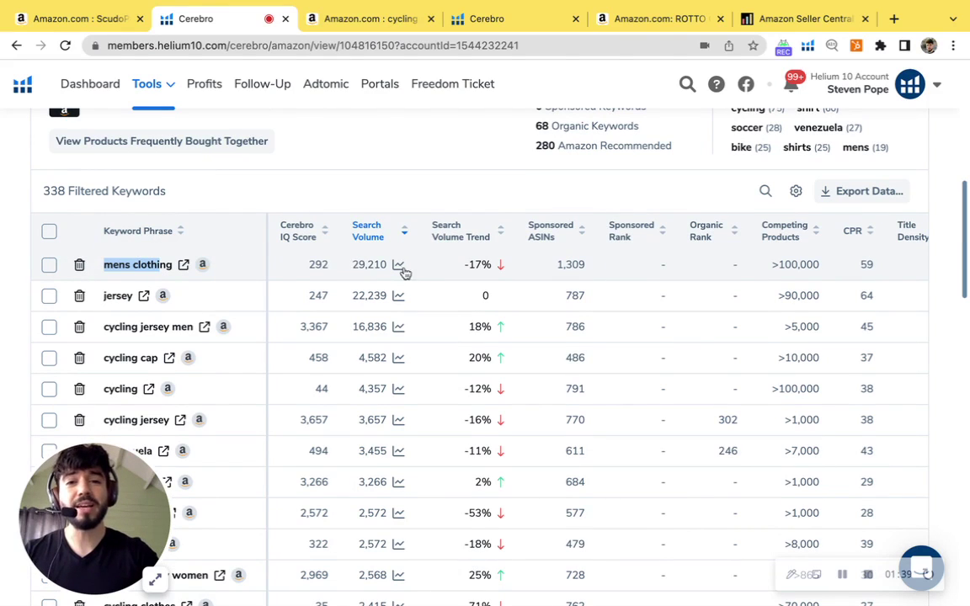
double_click(662, 265)
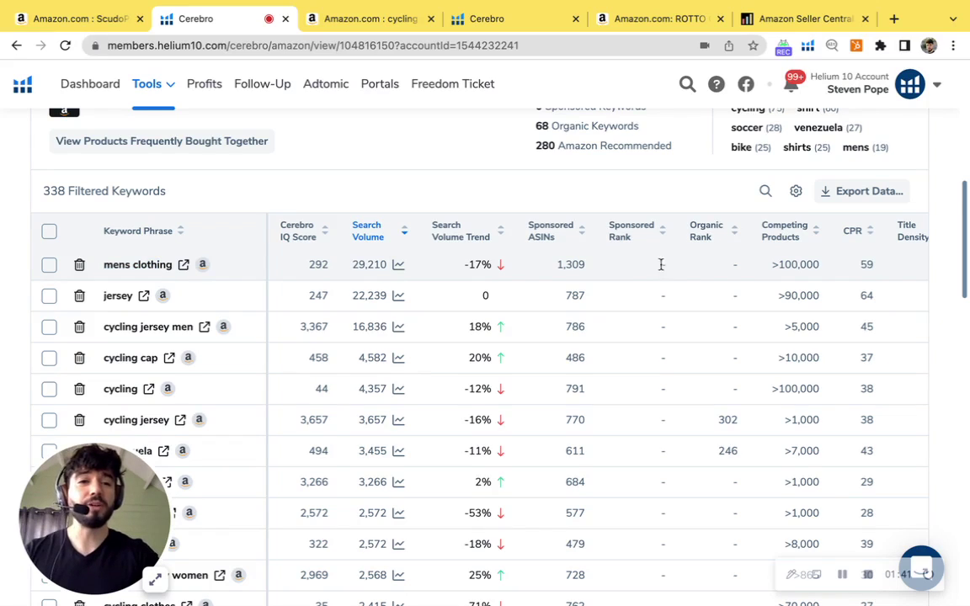
double_click(730, 268)
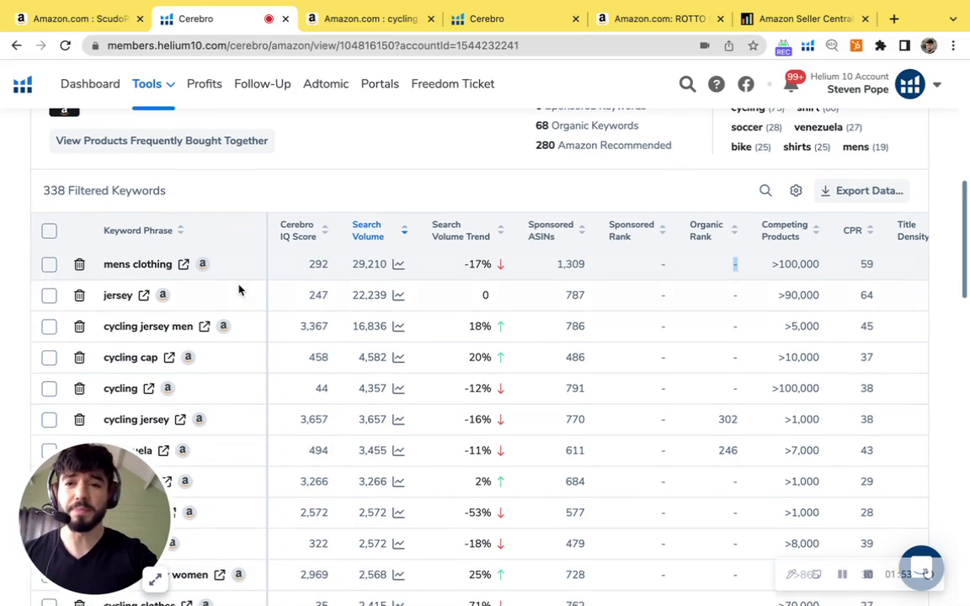
scroll(168, 310, down, 1)
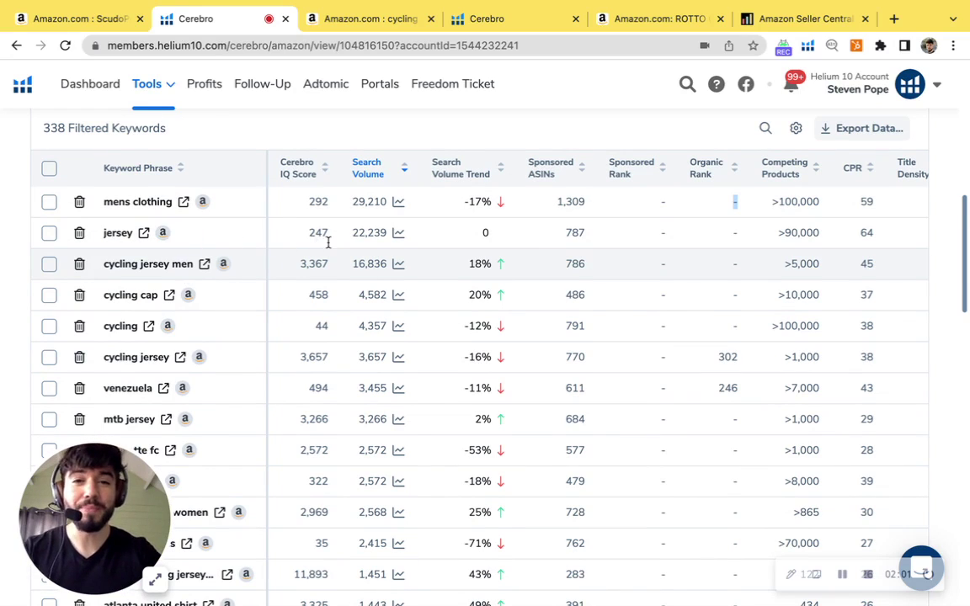
drag(353, 266, 391, 267)
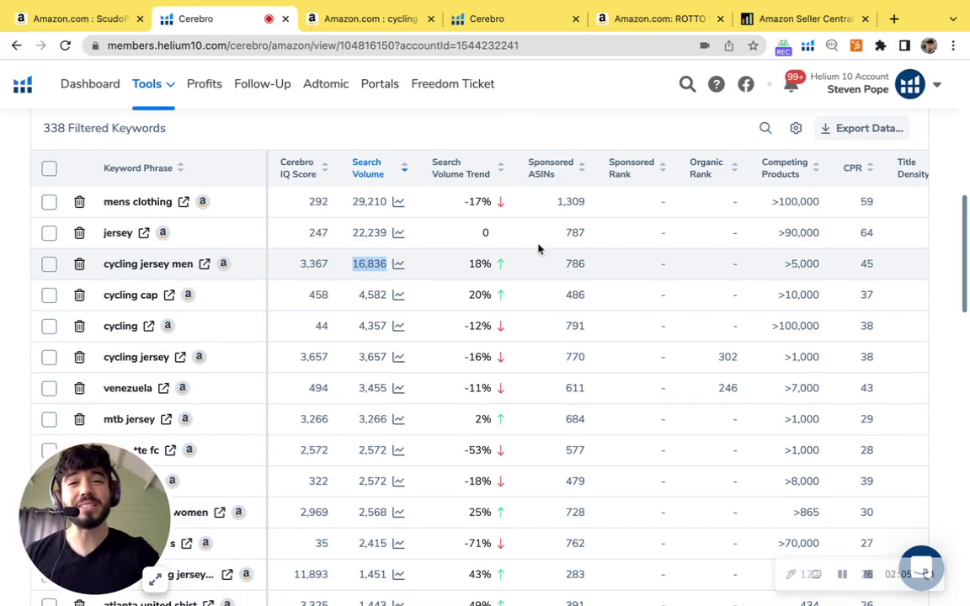
drag(647, 270, 741, 269)
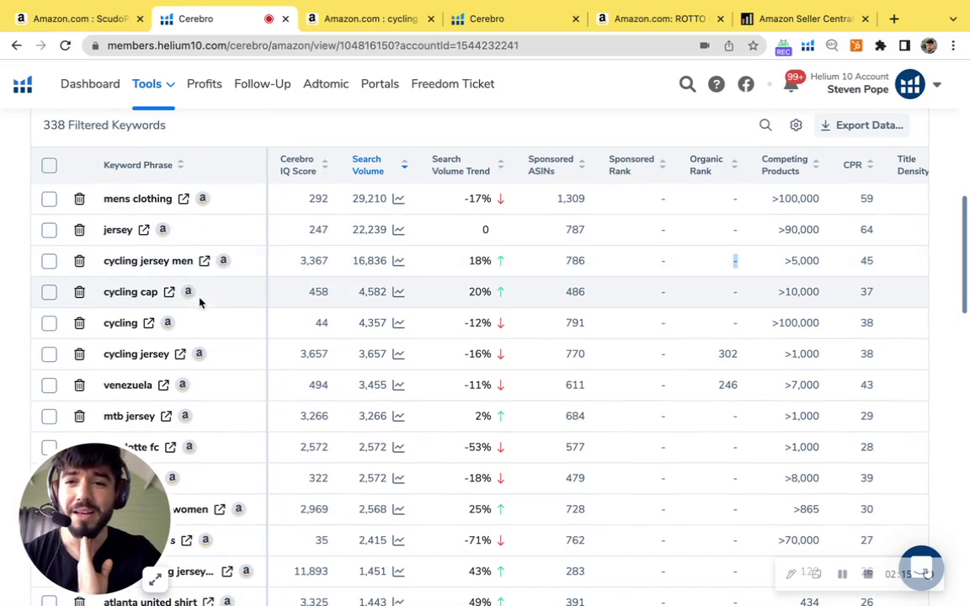
scroll(201, 293, down, 1)
scroll(169, 290, down, 1)
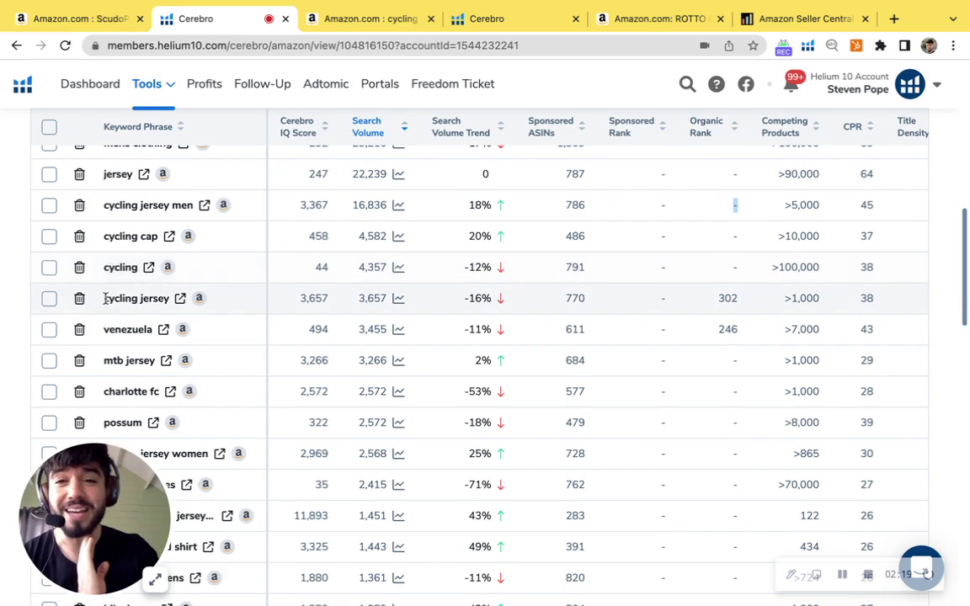
double_click(364, 267)
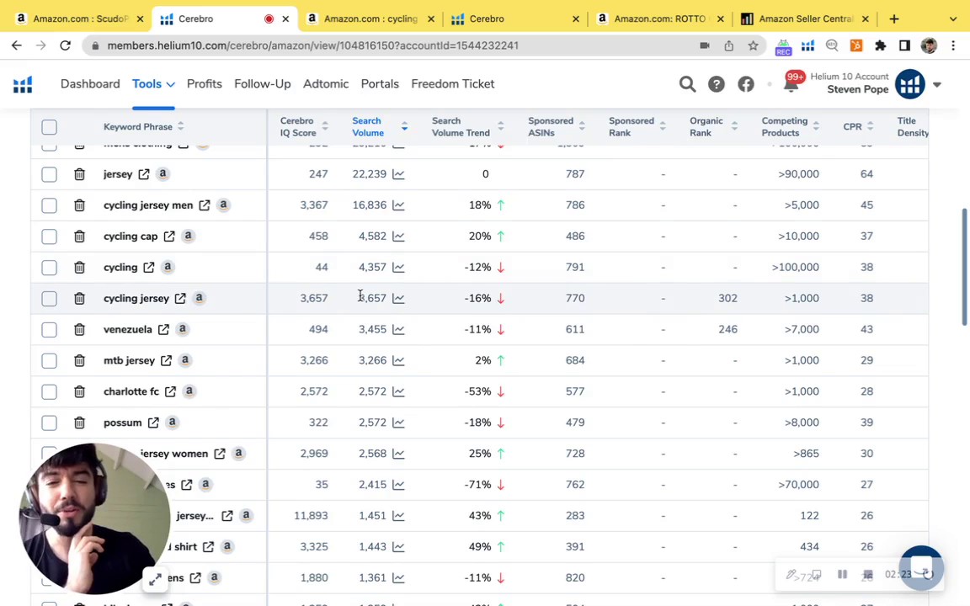
double_click(370, 299)
double_click(662, 269)
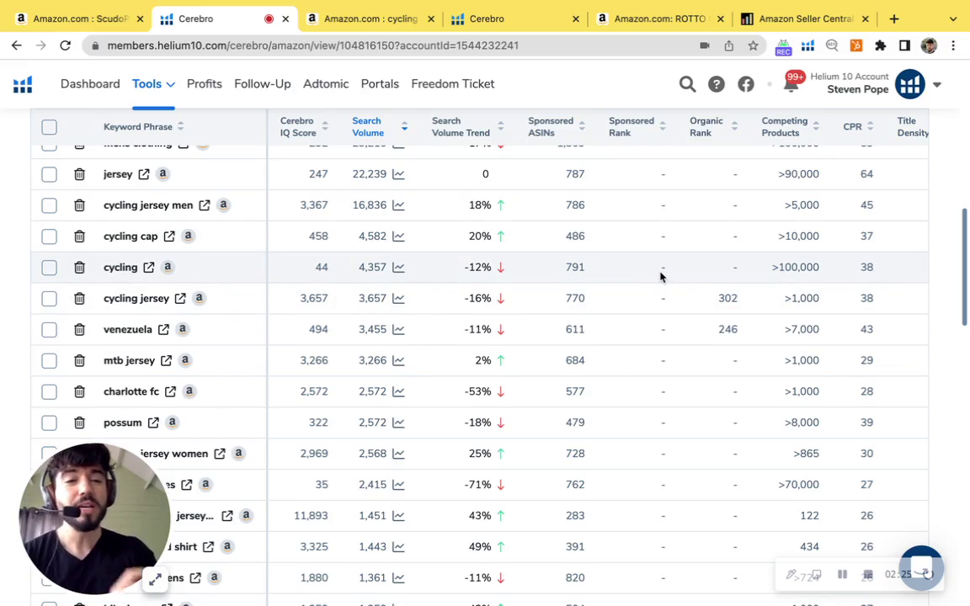
shift+click(676, 288)
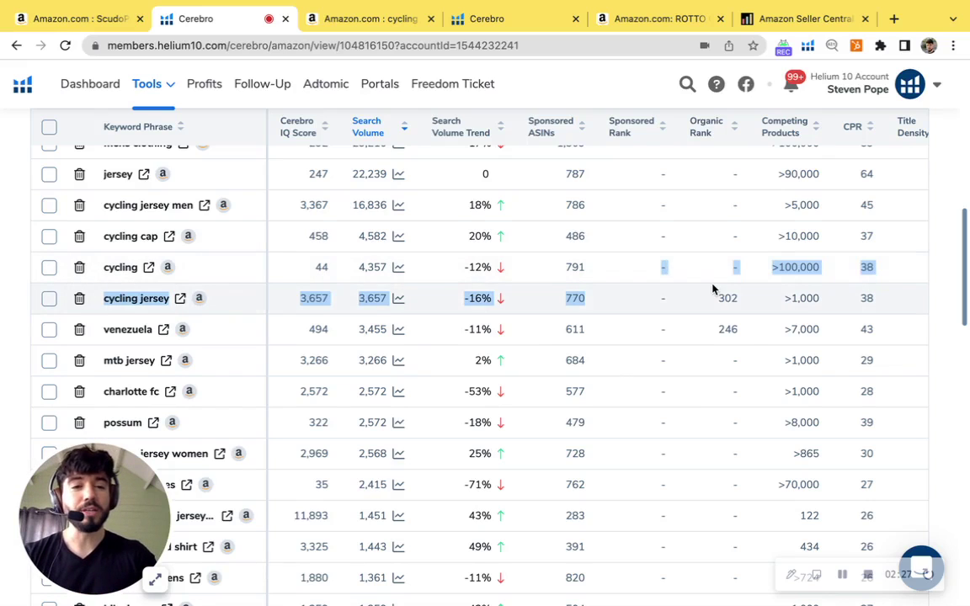
click(725, 271)
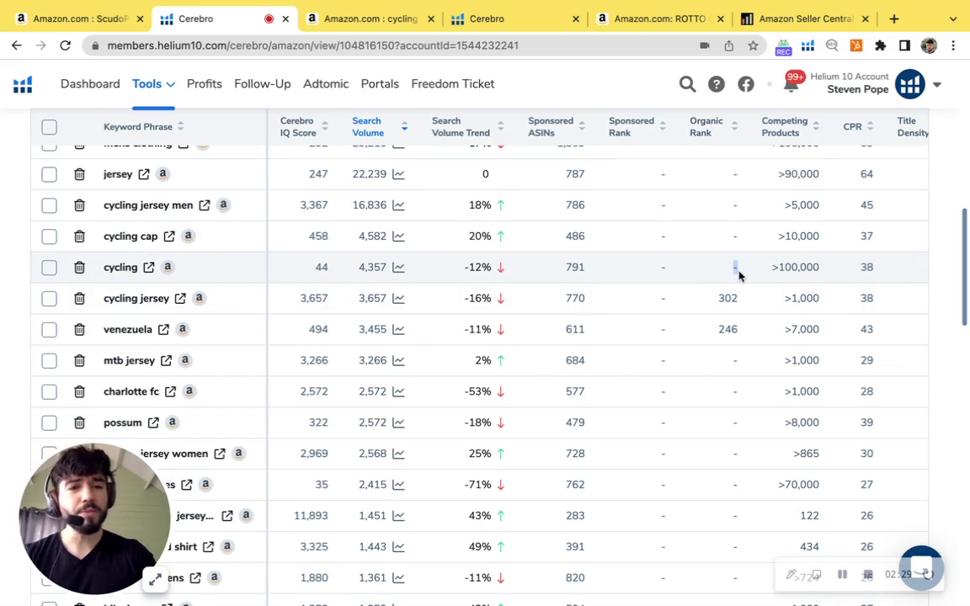
double_click(730, 299)
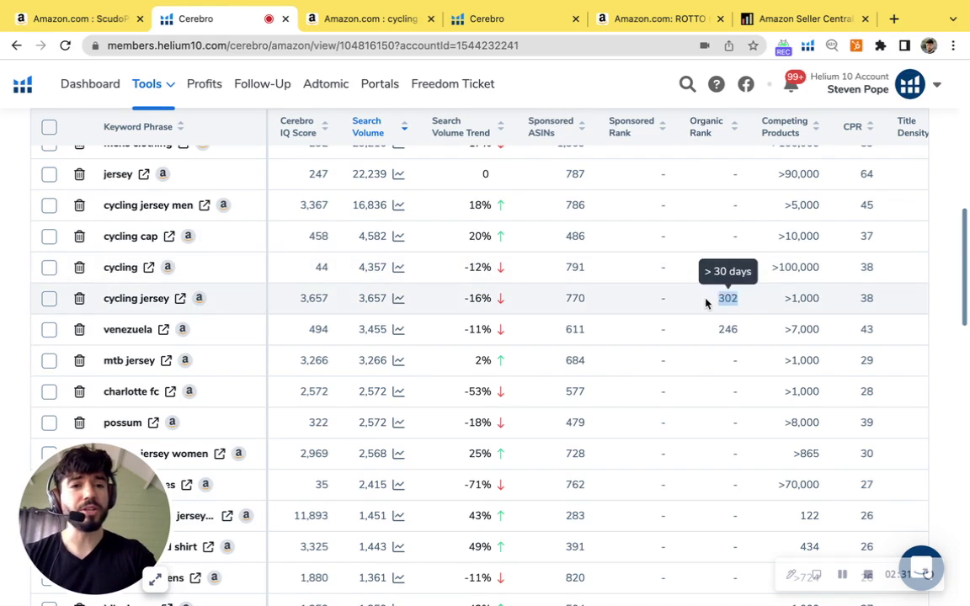
scroll(673, 291, up, 1)
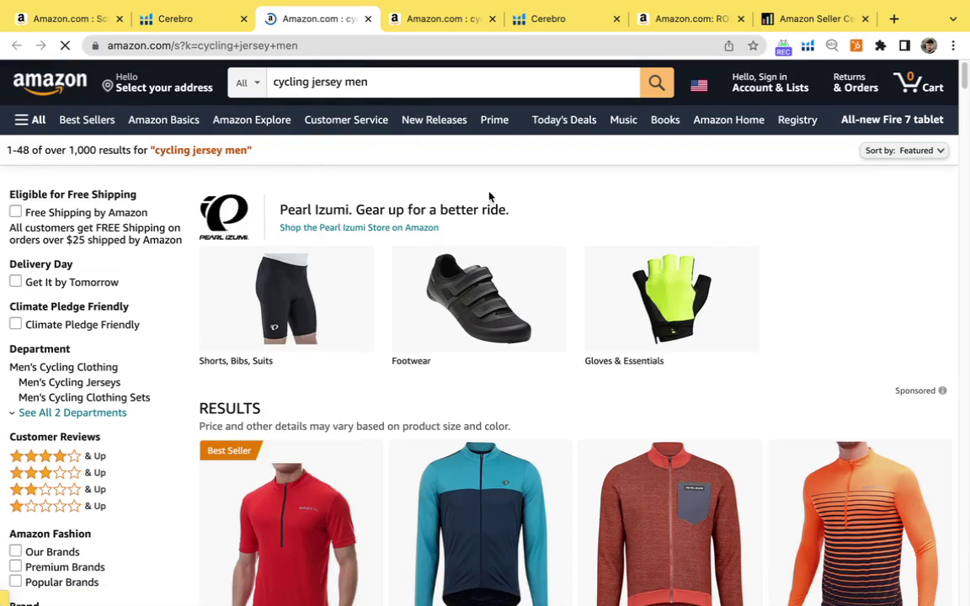
Scroll through the 'cycling jersey men' results, checking each listing's sales rank, sellers and fulfillment.
scroll(563, 269, down, 2)
scroll(560, 363, down, 2)
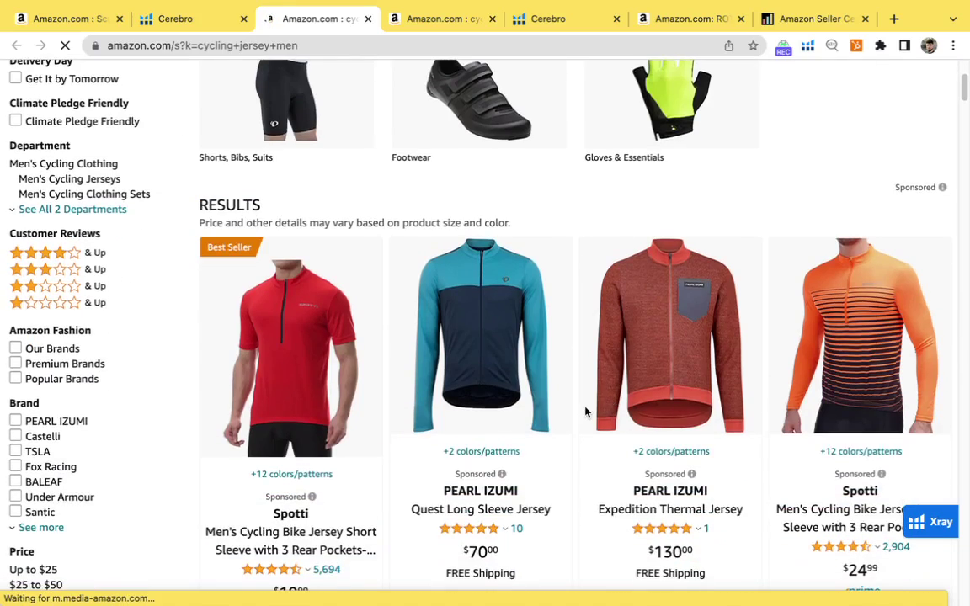
scroll(585, 412, down, 2)
scroll(480, 444, down, 2)
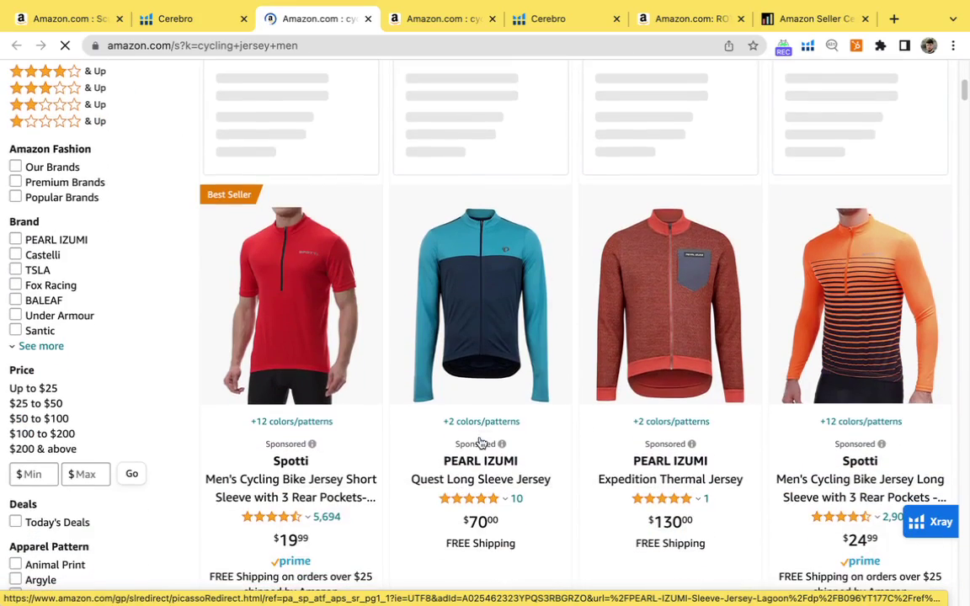
scroll(535, 341, down, 3)
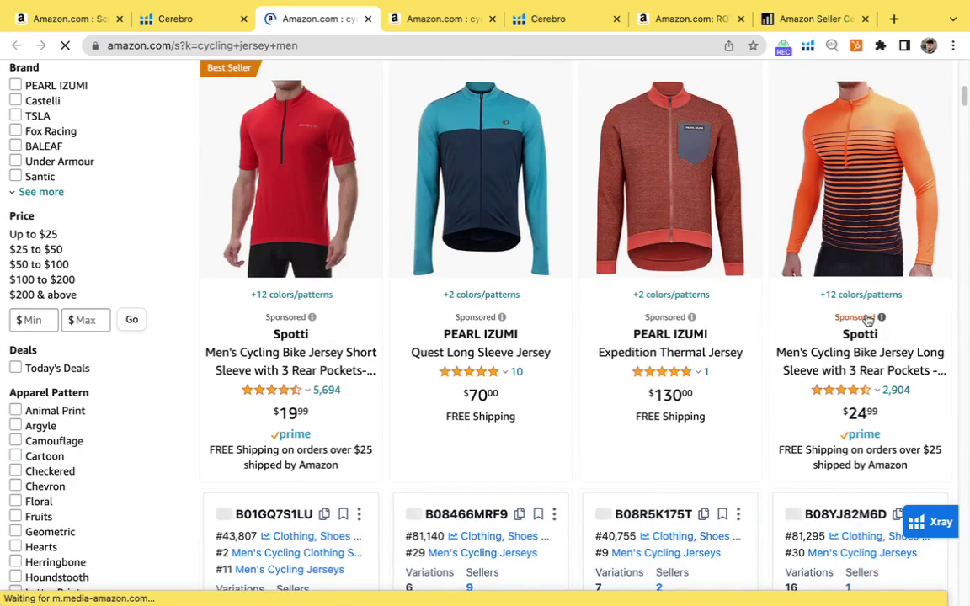
scroll(867, 320, up, 6)
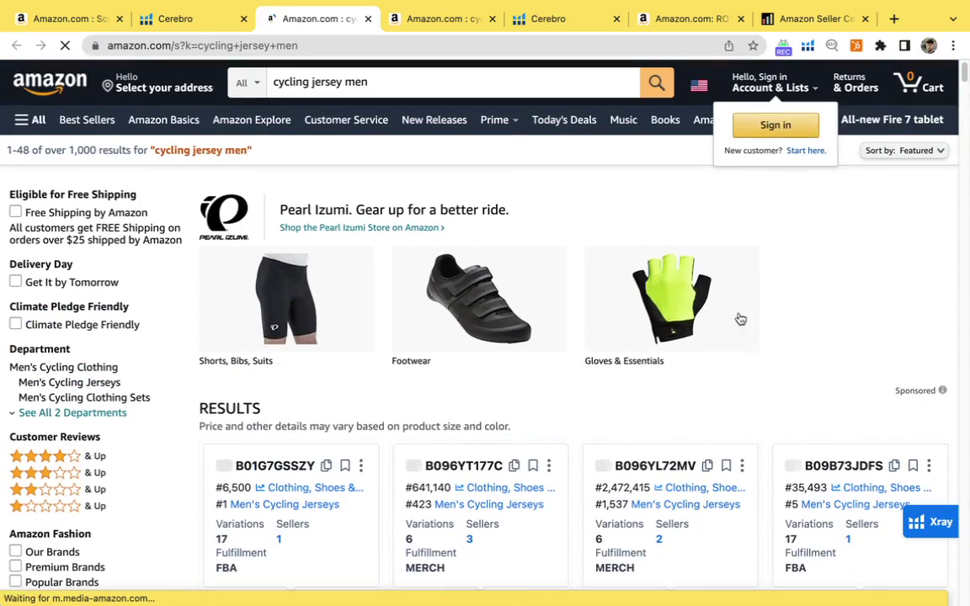
scroll(740, 319, down, 15)
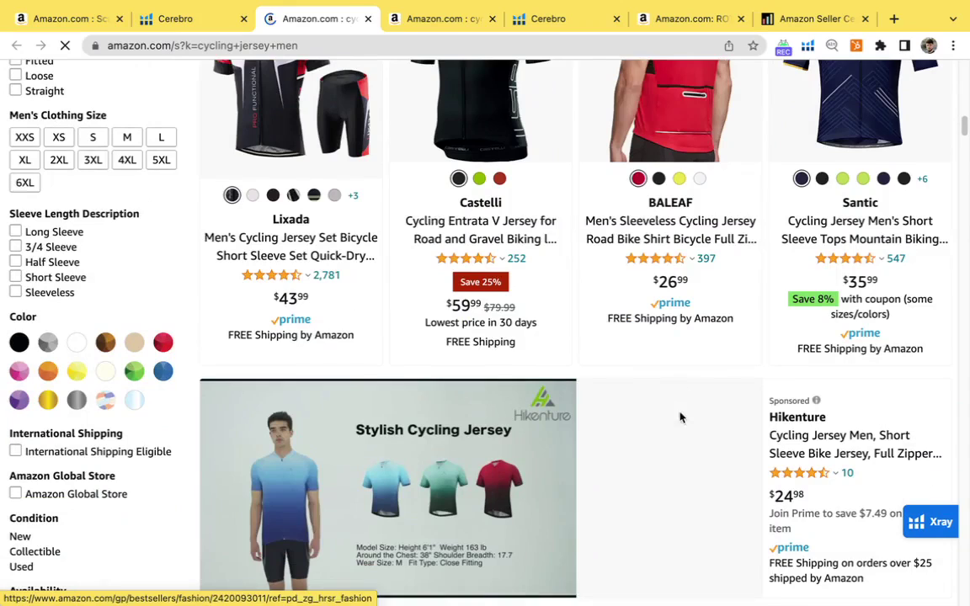
scroll(337, 244, up, 3)
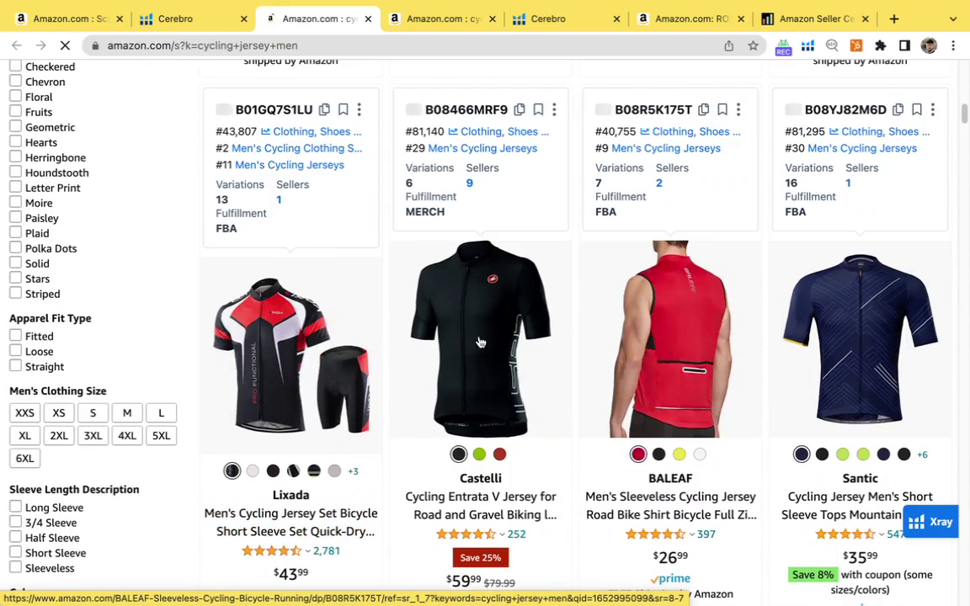
scroll(539, 405, down, 1)
scroll(783, 337, down, 1)
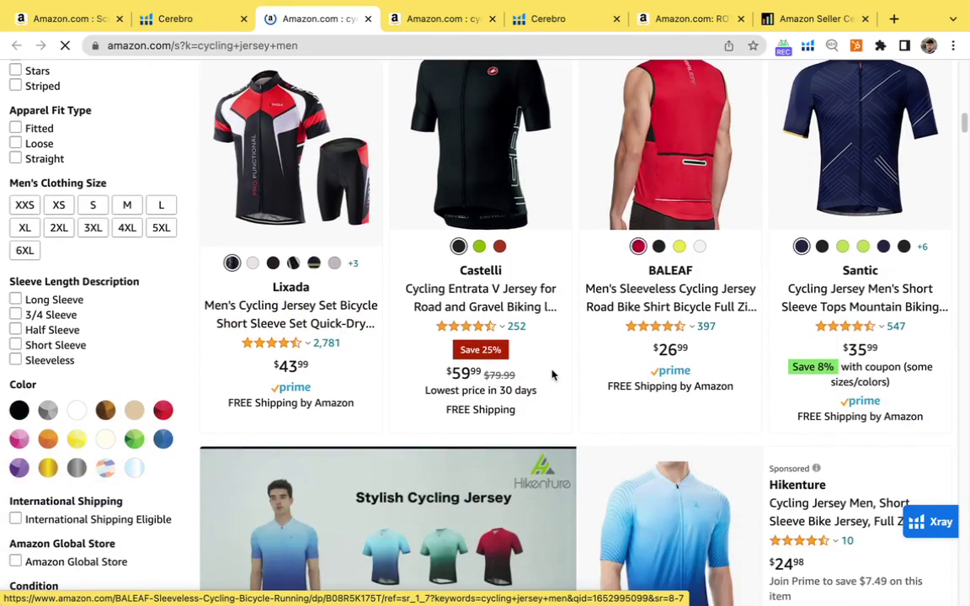
scroll(622, 401, up, 1)
scroll(708, 403, down, 6)
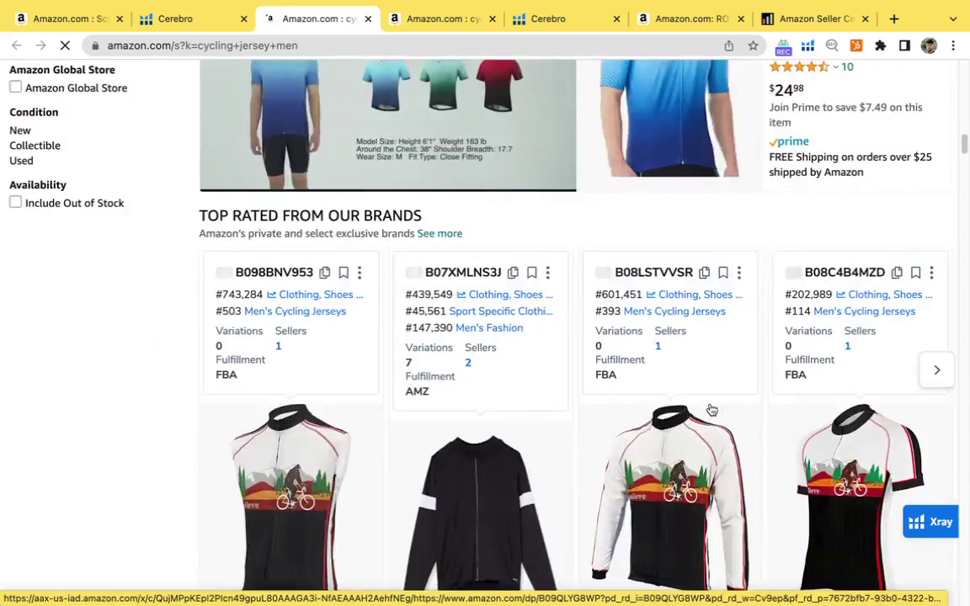
scroll(712, 410, down, 20)
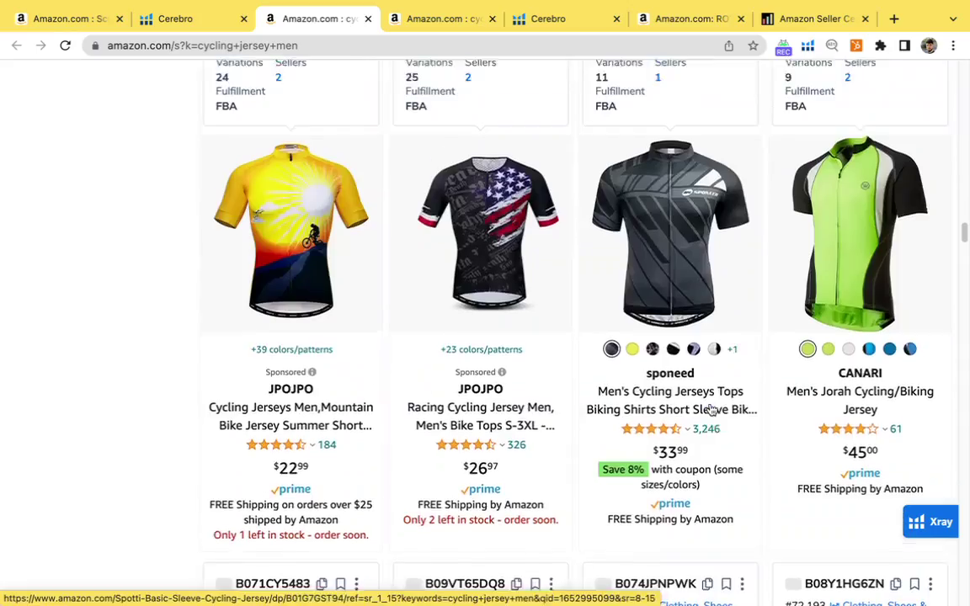
scroll(678, 368, down, 5)
scroll(674, 354, up, 5)
scroll(661, 337, down, 10)
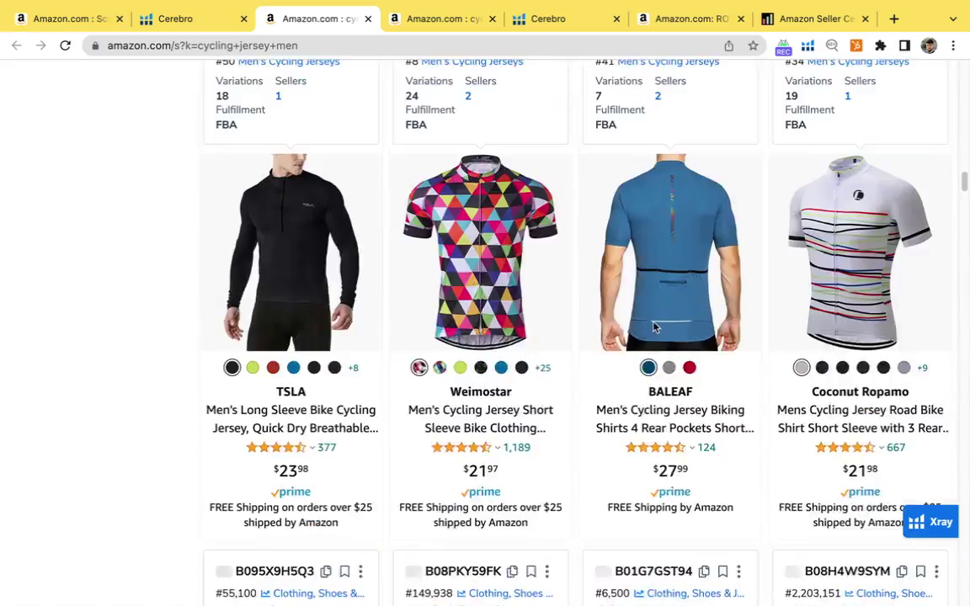
scroll(655, 328, up, 20)
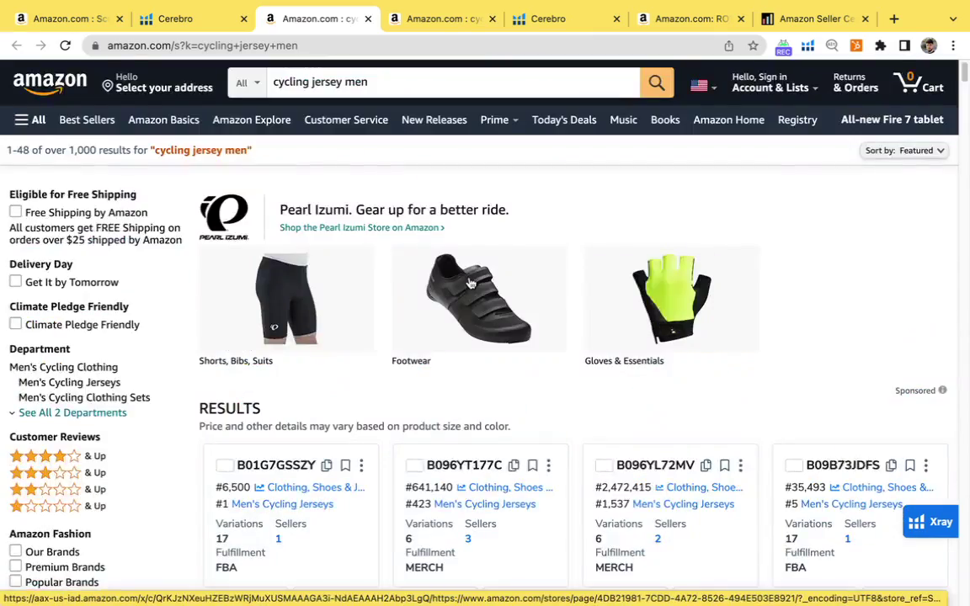
scroll(470, 284, down, 17)
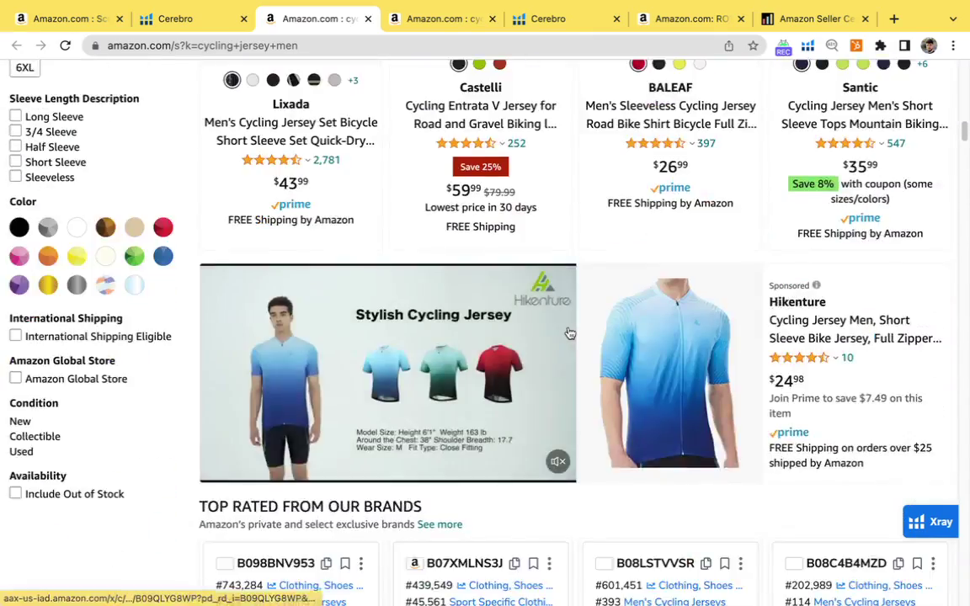
scroll(569, 334, up, 6)
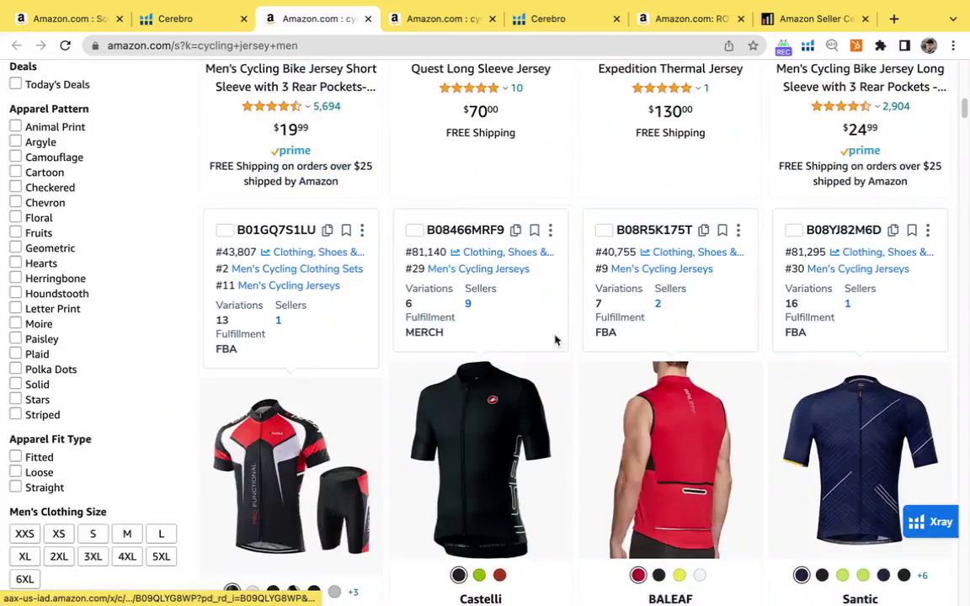
Open Xray for 'cycling jersey men' and mark the 16,836 search volume and $352,251 revenue.
click(446, 27)
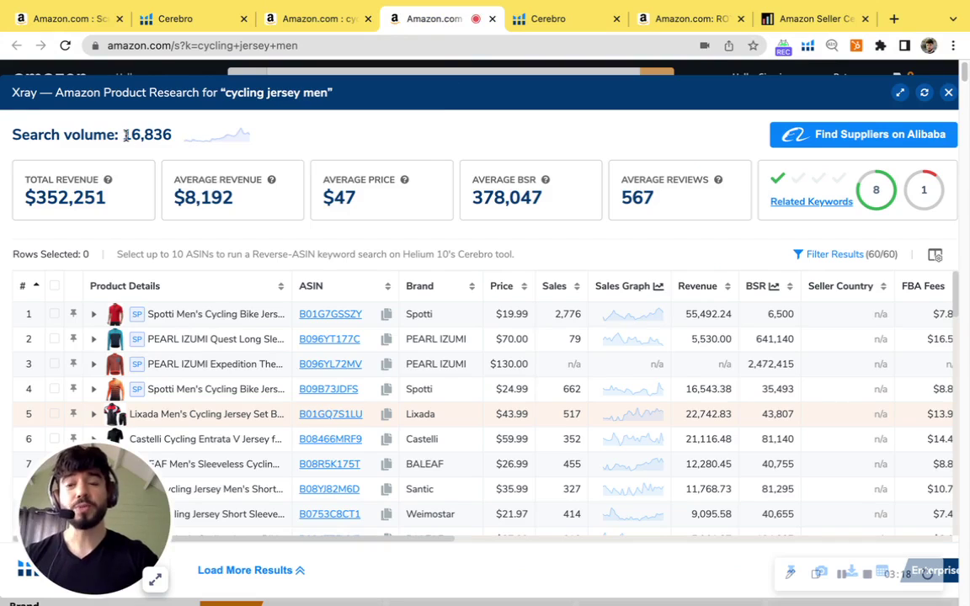
drag(123, 135, 171, 134)
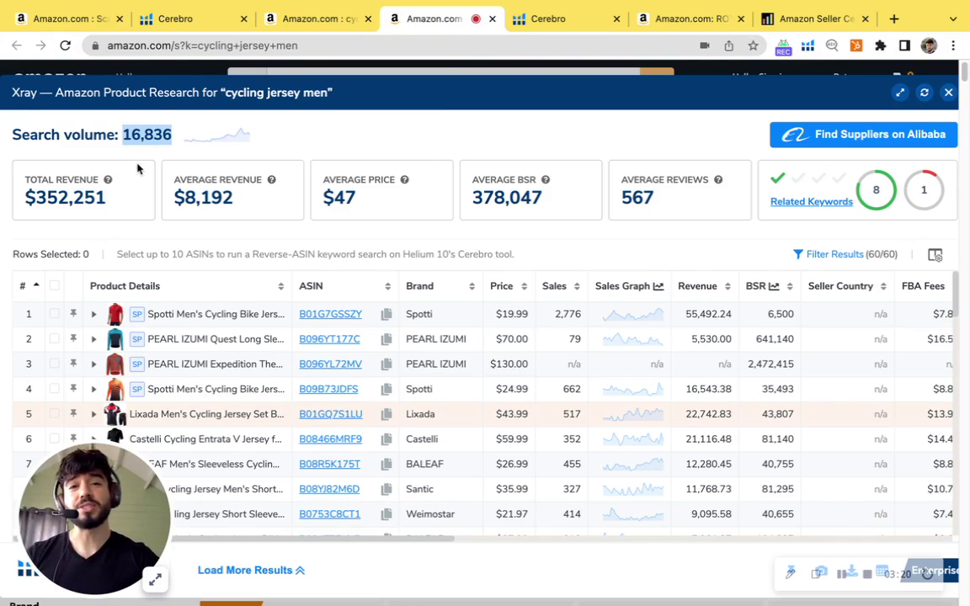
drag(116, 204, 25, 205)
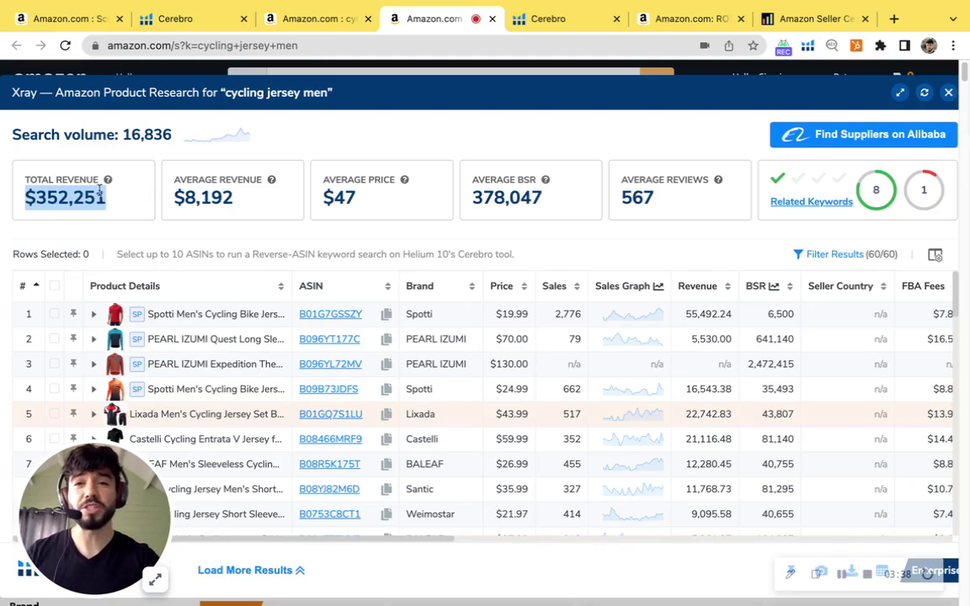
Show the ROTTO jersey's Cerebro keyword distribution and mark its 170 sponsored and 781 organic counts.
click(557, 18)
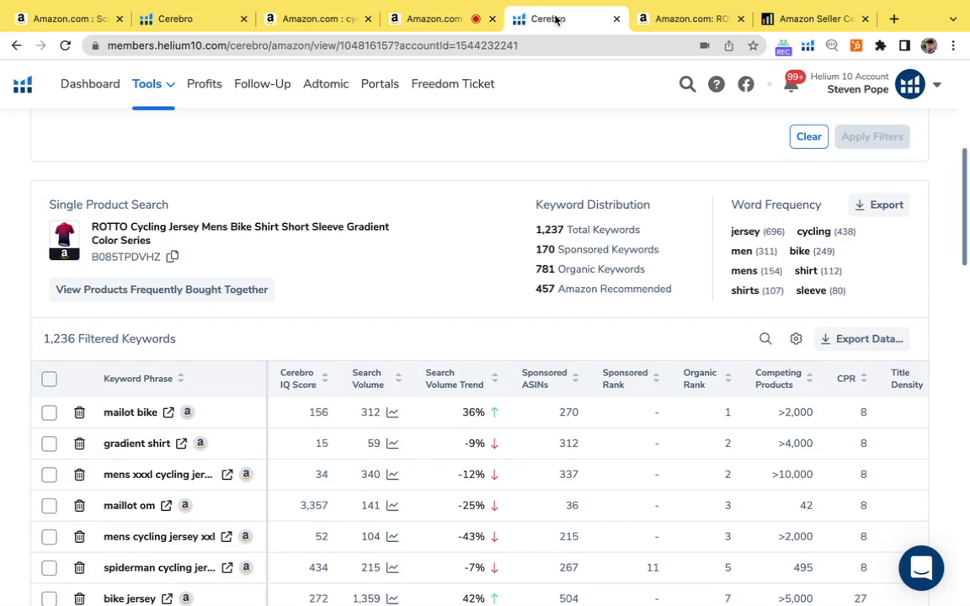
scroll(562, 225, up, 3)
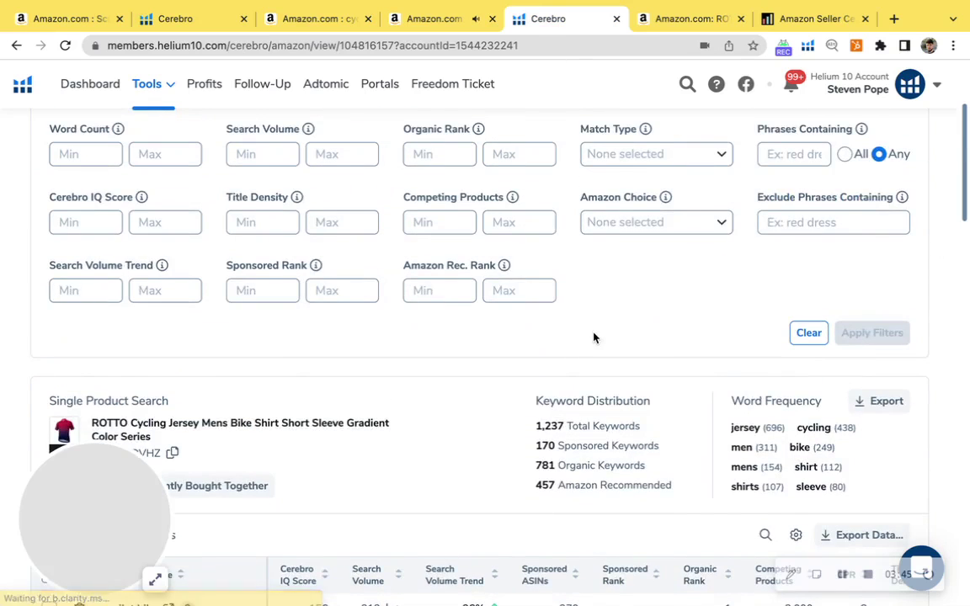
scroll(593, 336, down, 3)
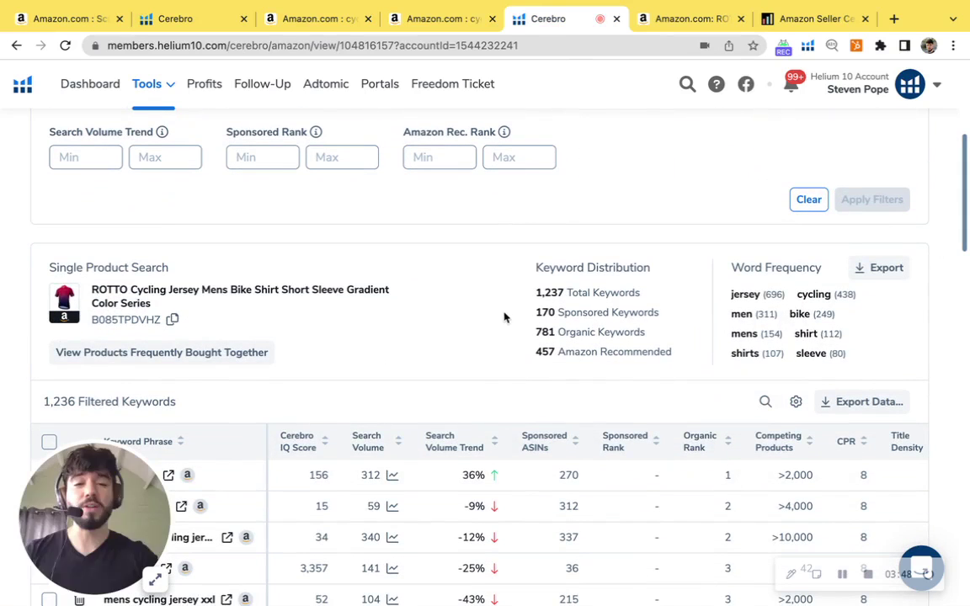
drag(621, 314, 537, 310)
click(652, 331)
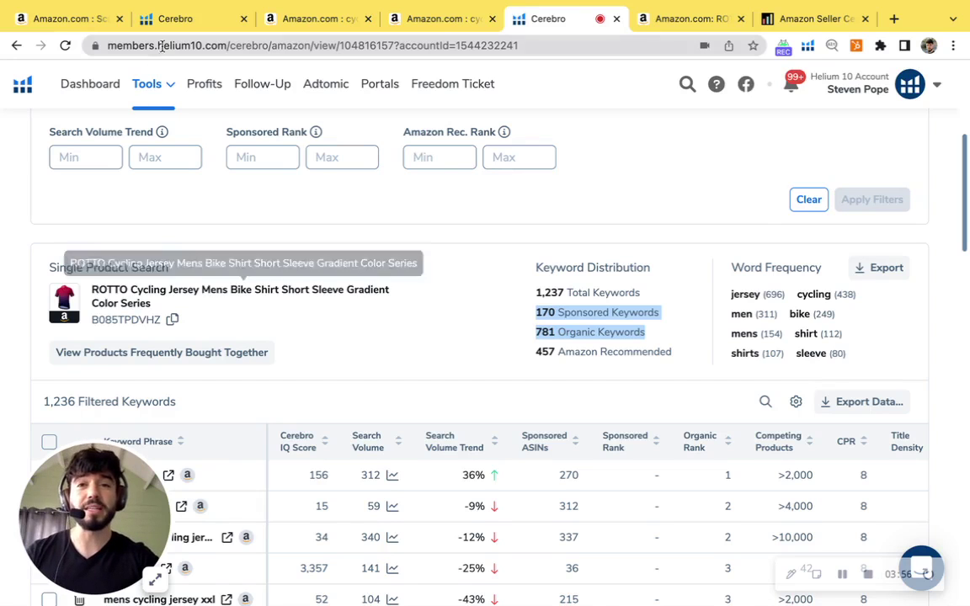
Filter the ScudoPro jersey's Cerebro keywords to organic rank minimum 20 and maximum 50.
click(185, 20)
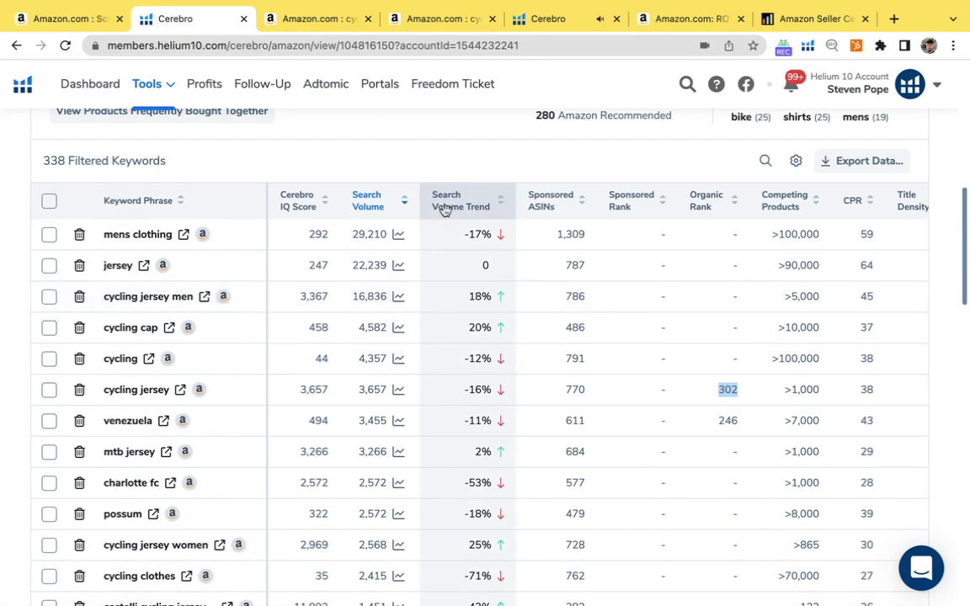
scroll(427, 243, up, 6)
click(431, 337)
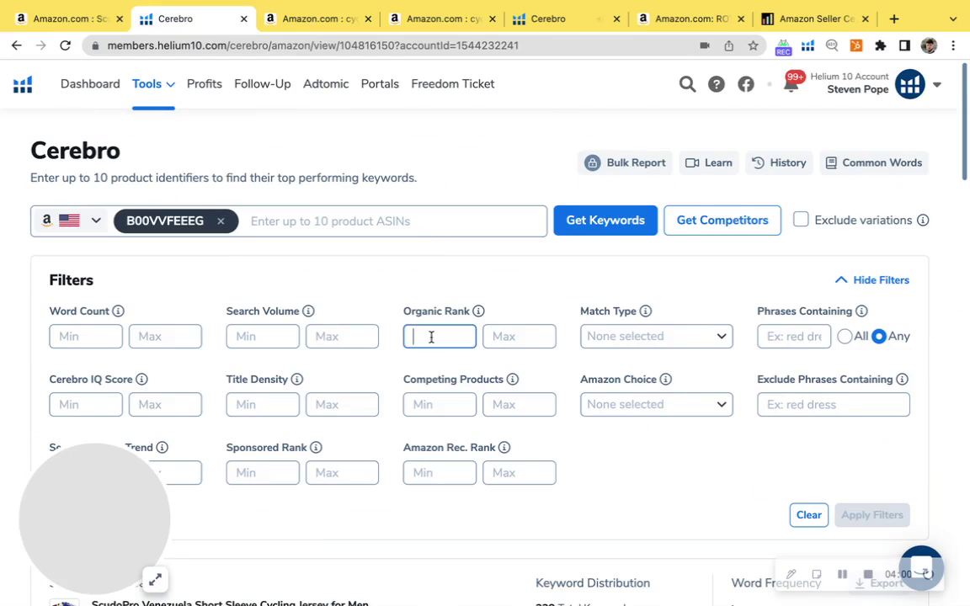
text(20)
key(Tab)
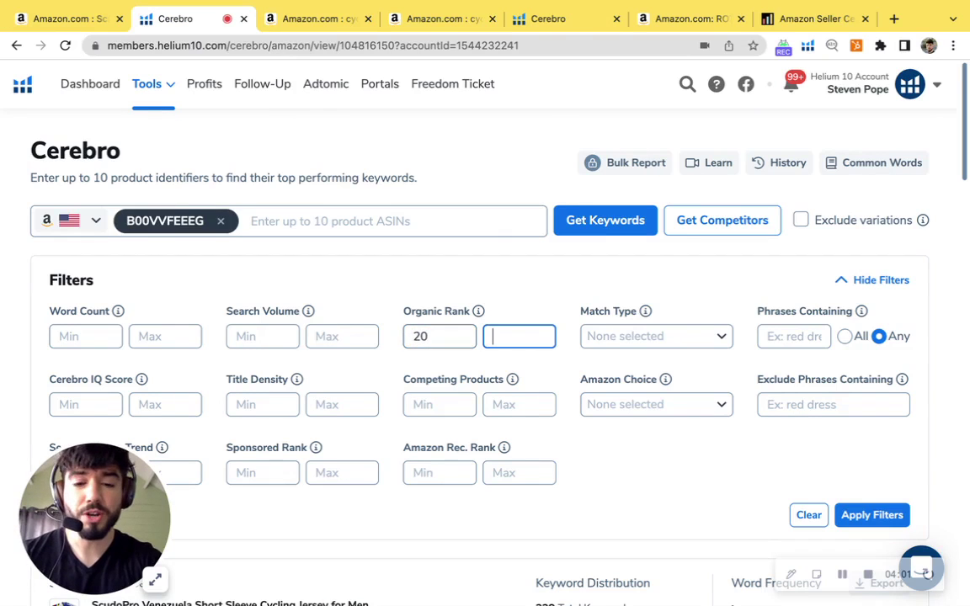
text(50)
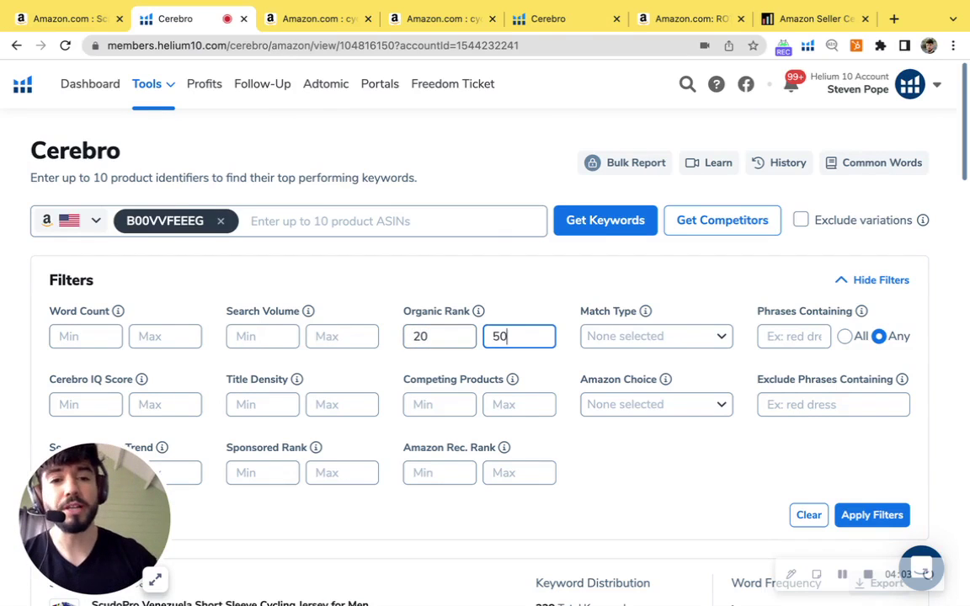
click(873, 514)
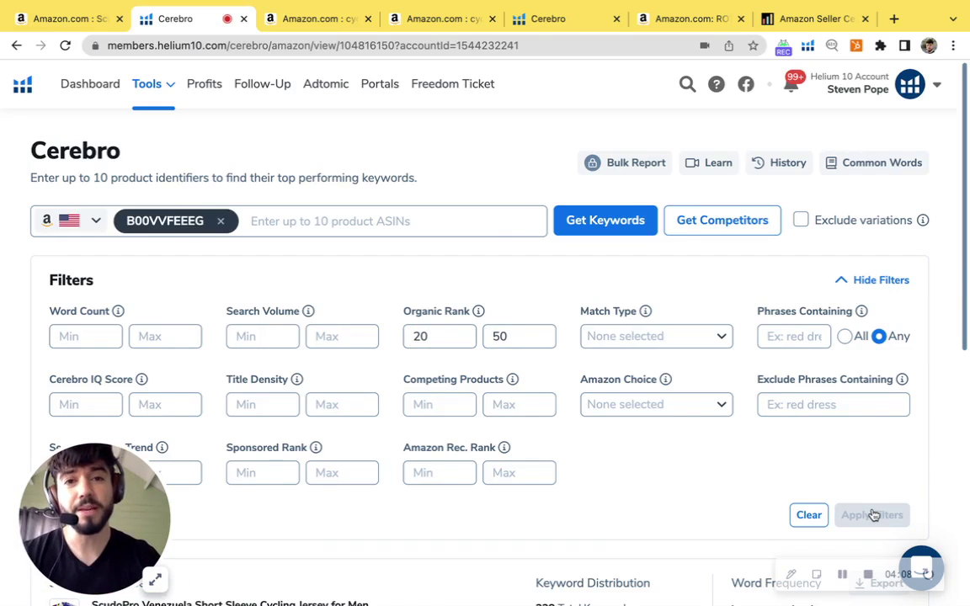
Review the 5 filtered keywords, led by 'movistar team jersey' at 364 searches.
scroll(686, 466, down, 3)
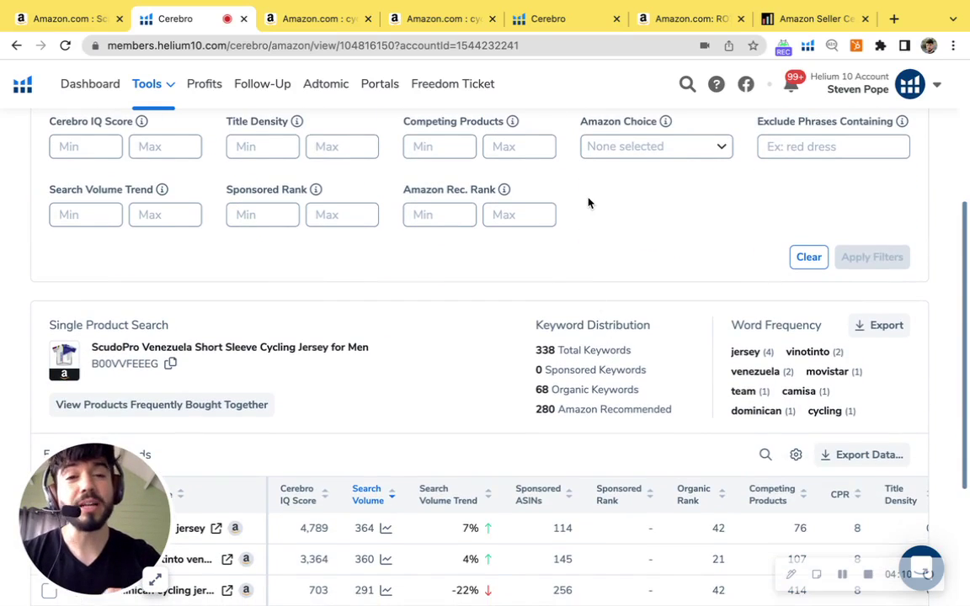
scroll(588, 203, down, 3)
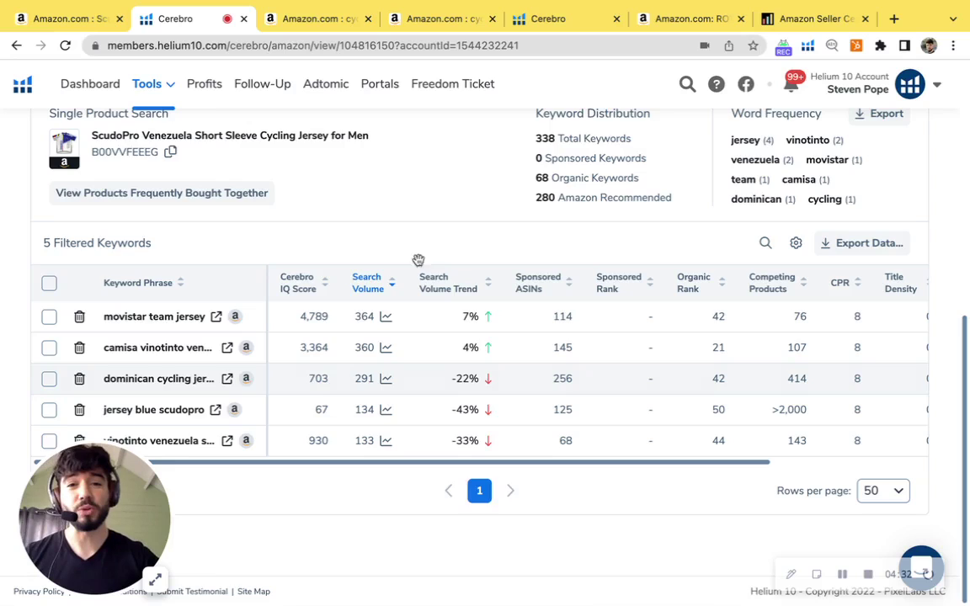
scroll(365, 205, up, 1)
scroll(365, 204, up, 3)
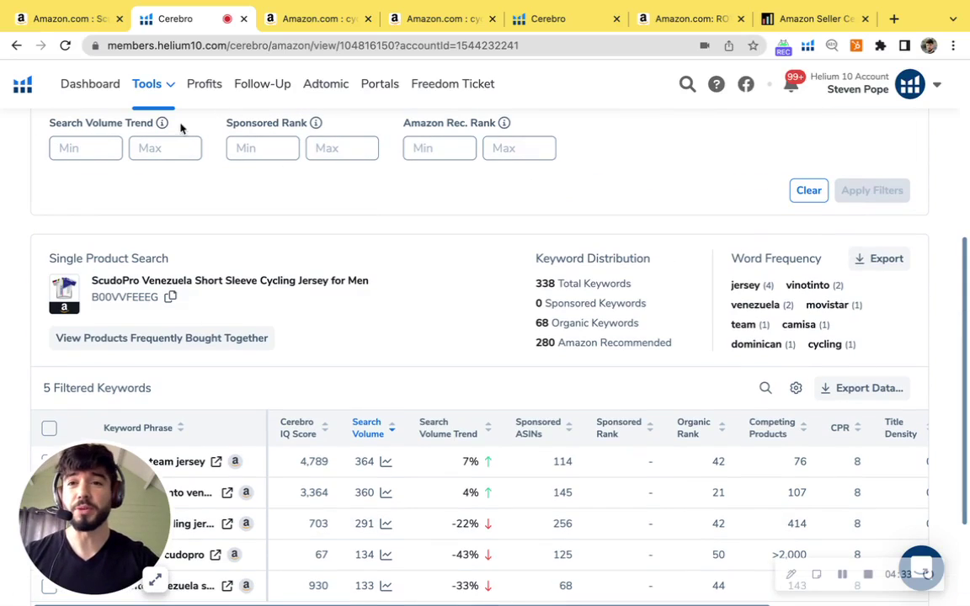
Open the ScudoPro Venezuela jersey listing and highlight its product title.
click(59, 28)
scroll(495, 221, down, 4)
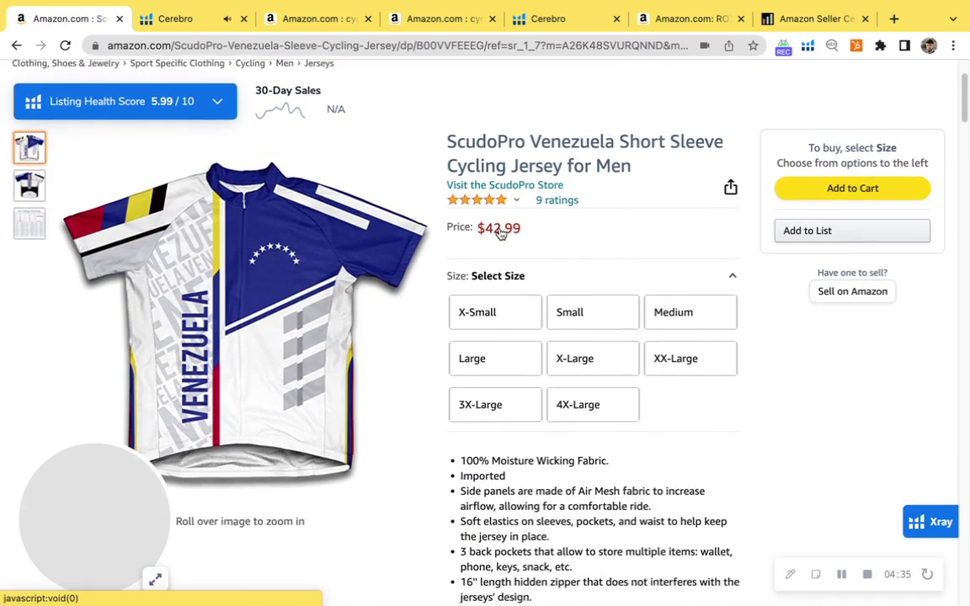
scroll(500, 227, up, 1)
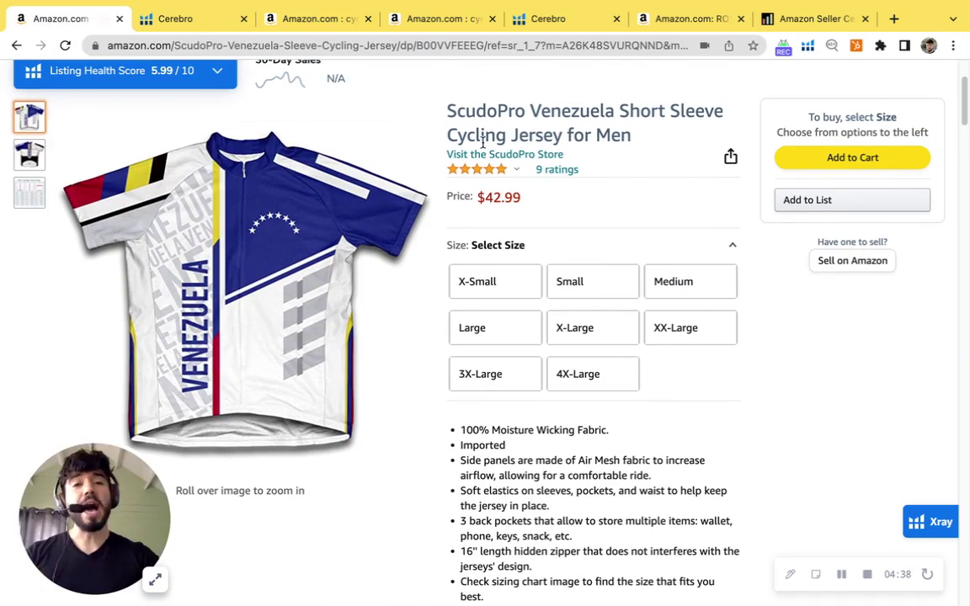
drag(442, 108, 651, 140)
Highlight the listing's bullet points and re-select the product title for review.
scroll(635, 156, down, 6)
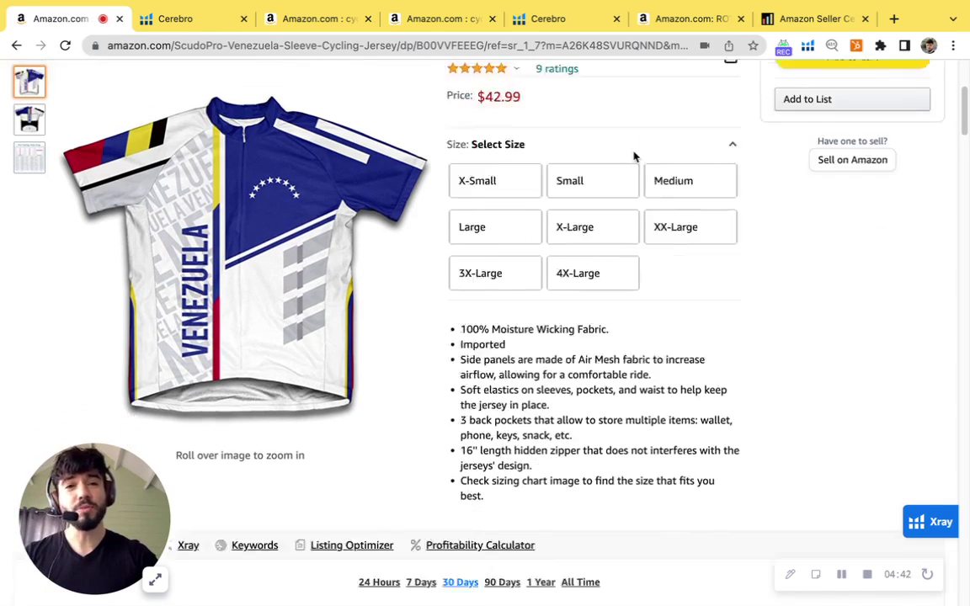
drag(459, 189, 613, 353)
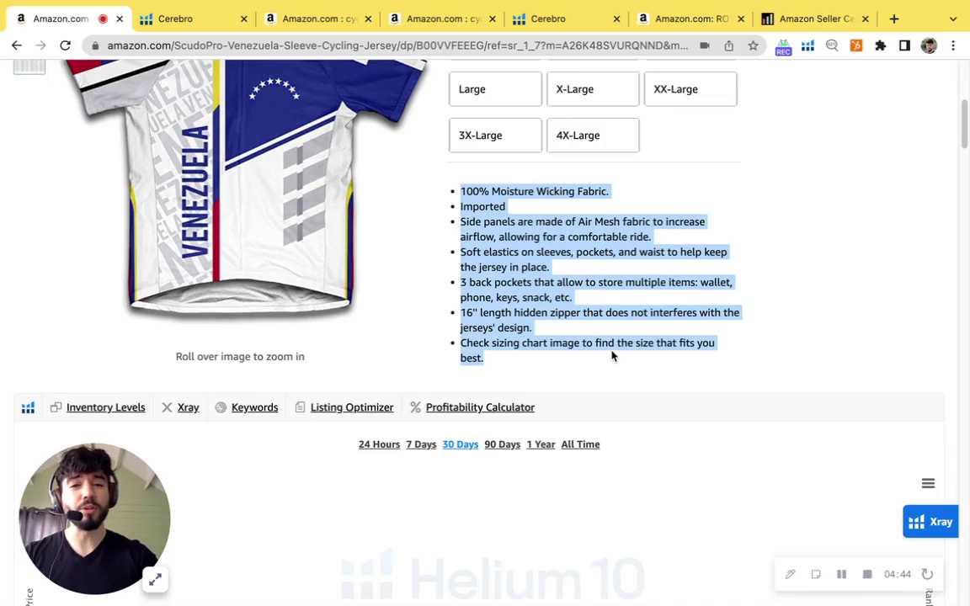
scroll(612, 353, up, 1)
scroll(613, 355, up, 3)
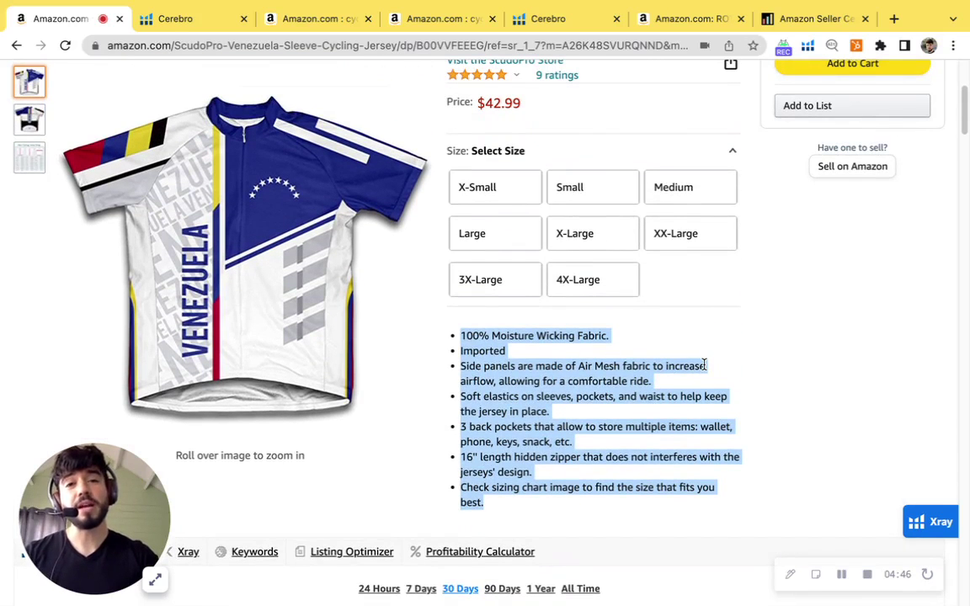
scroll(704, 364, up, 5)
scroll(704, 366, down, 3)
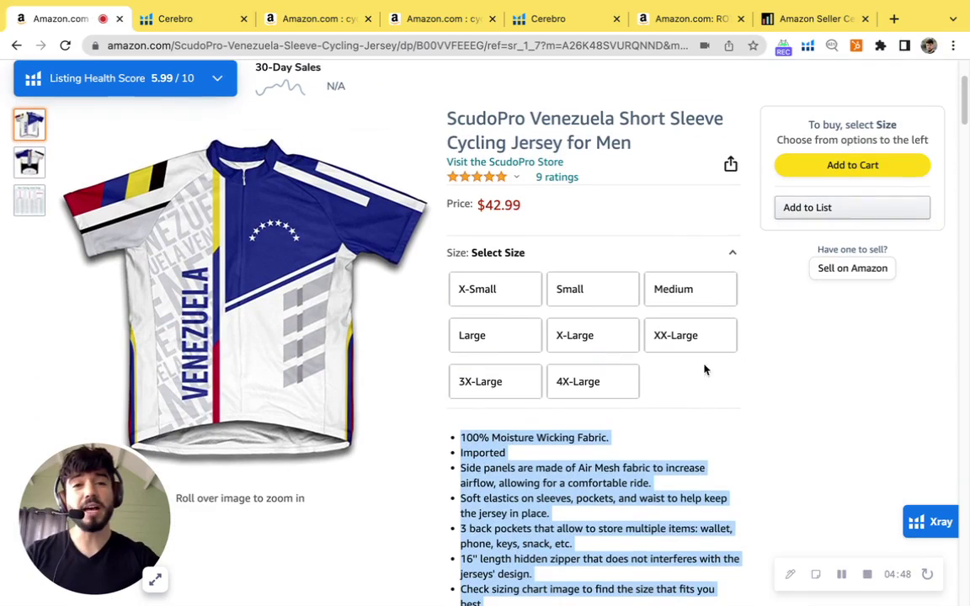
drag(668, 149, 434, 113)
scroll(580, 433, down, 1)
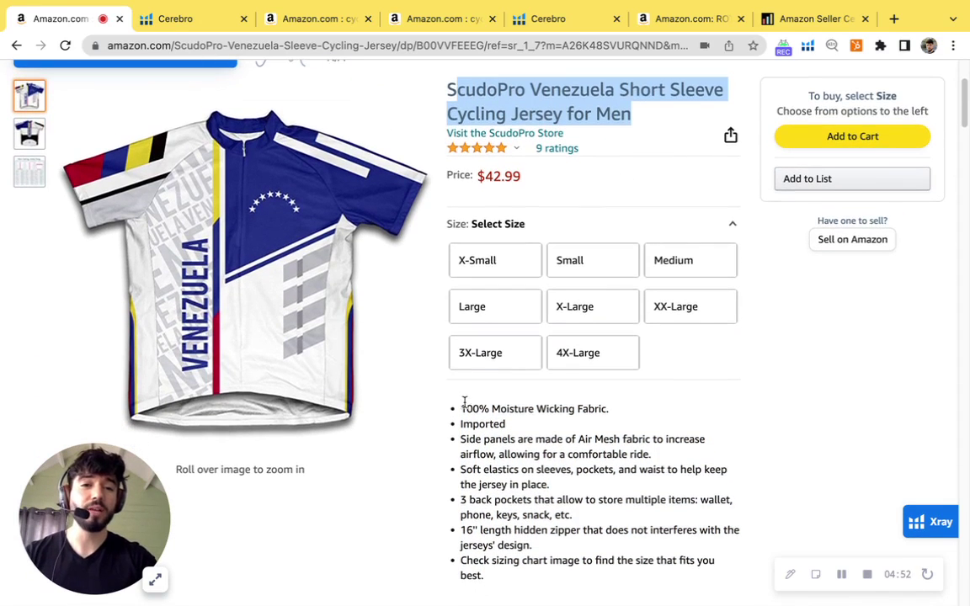
drag(461, 405, 585, 402)
View the jersey's sizing chart from the image thumbnails.
scroll(585, 401, down, 3)
scroll(522, 387, up, 8)
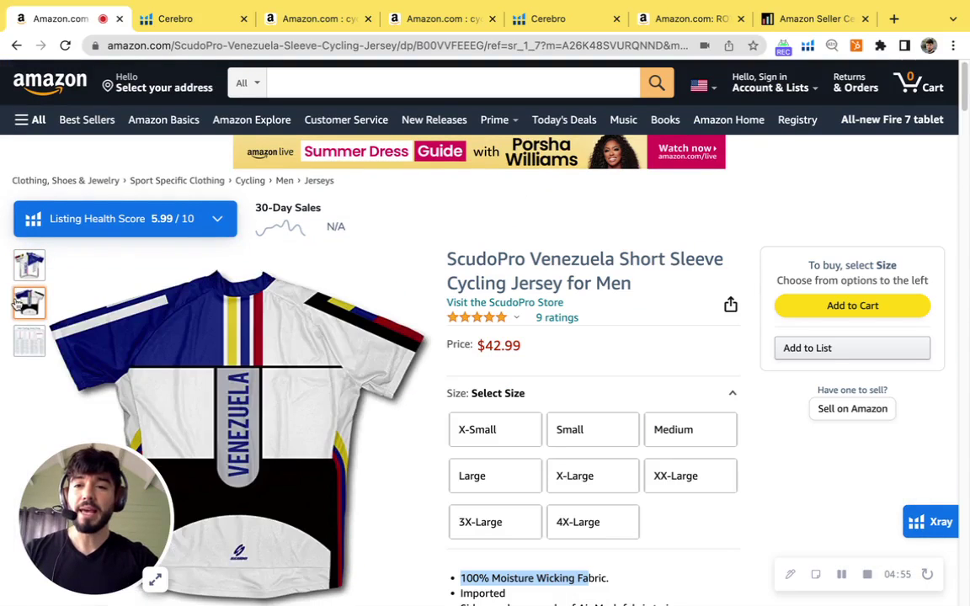
mouse_move(26, 339)
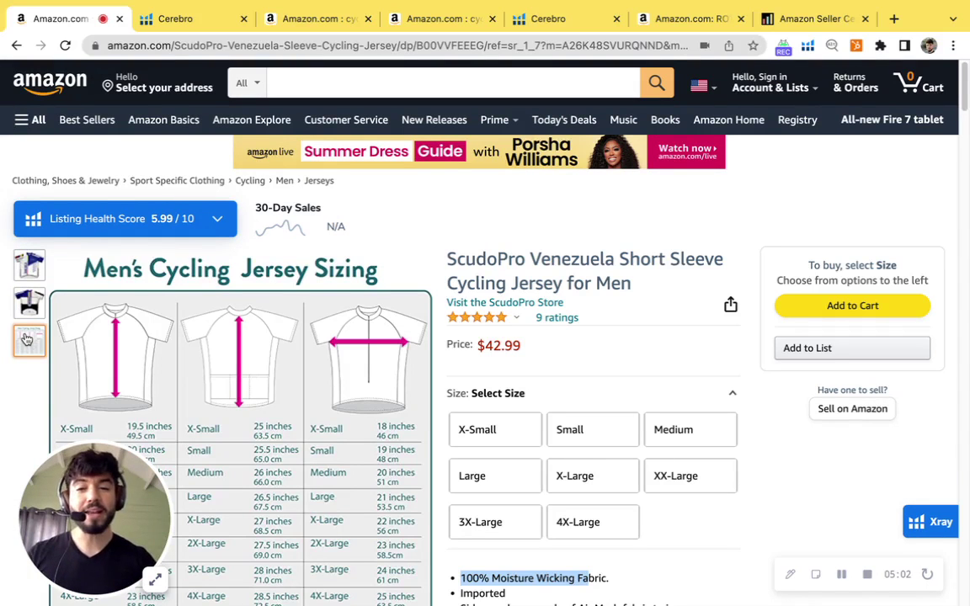
scroll(26, 386, down, 1)
mouse_move(29, 237)
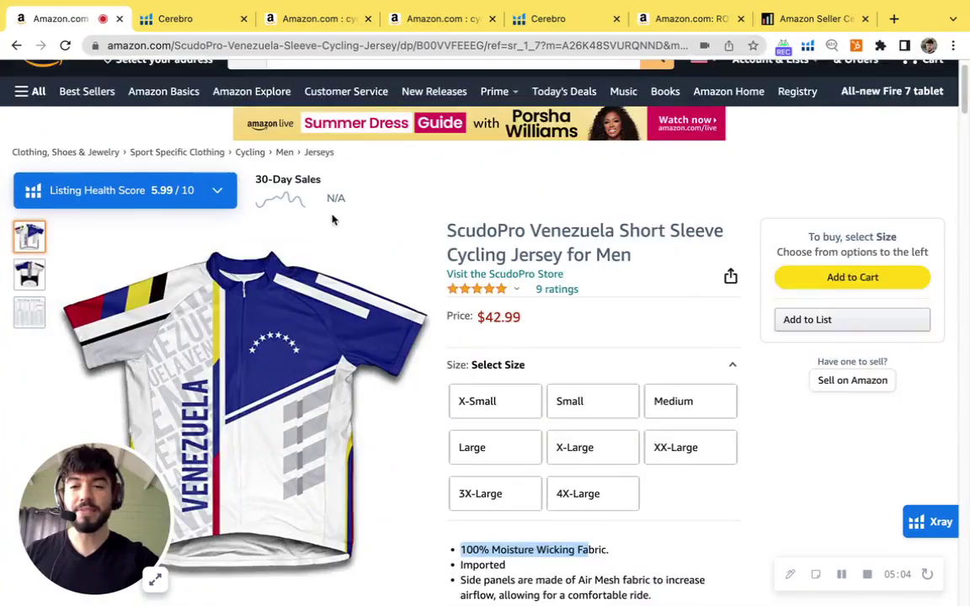
Scroll through the listing's product information and Technical Details section.
scroll(520, 325, down, 20)
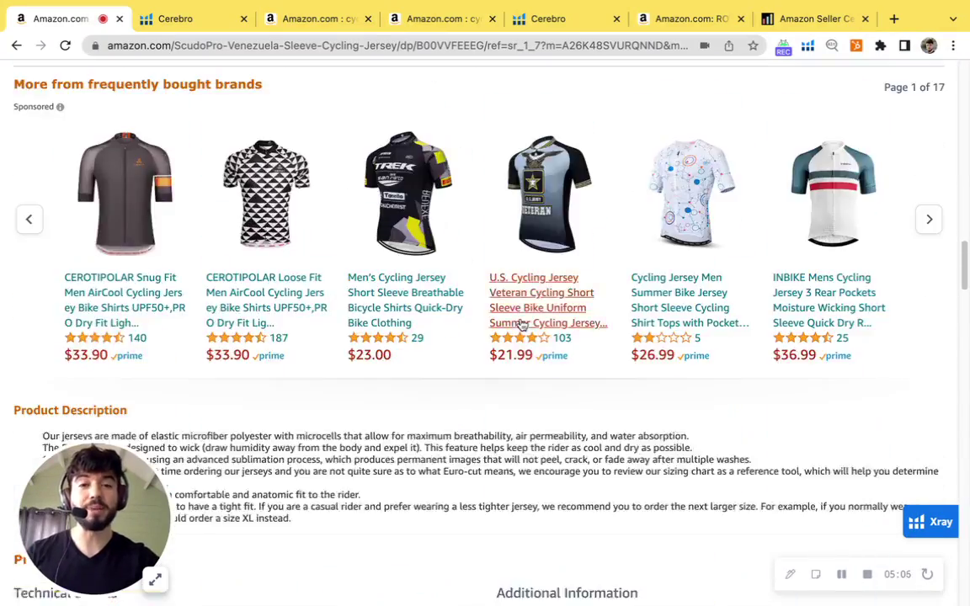
scroll(520, 325, down, 6)
scroll(520, 320, up, 3)
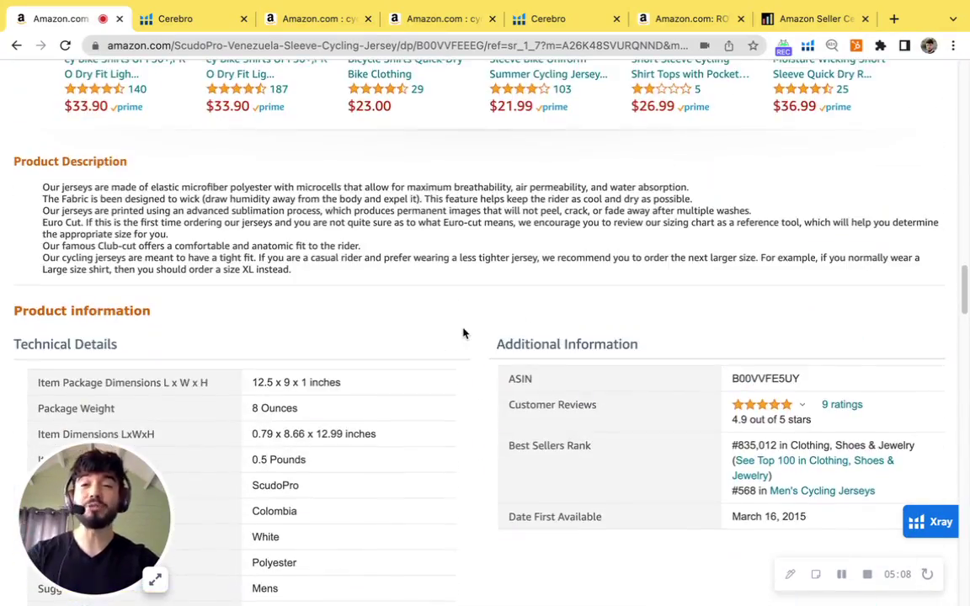
scroll(463, 333, up, 5)
scroll(493, 339, down, 2)
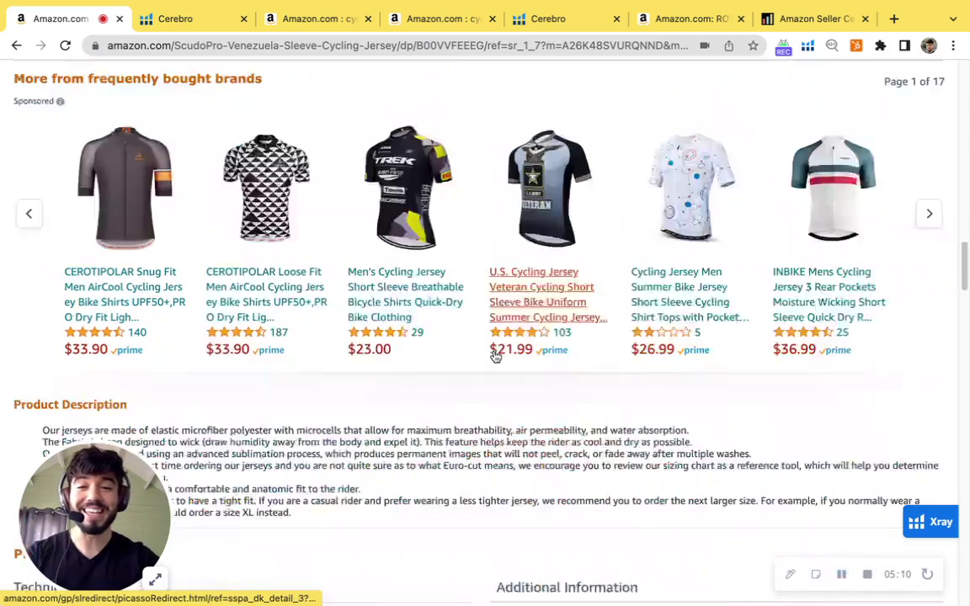
scroll(495, 357, down, 7)
scroll(441, 346, up, 1)
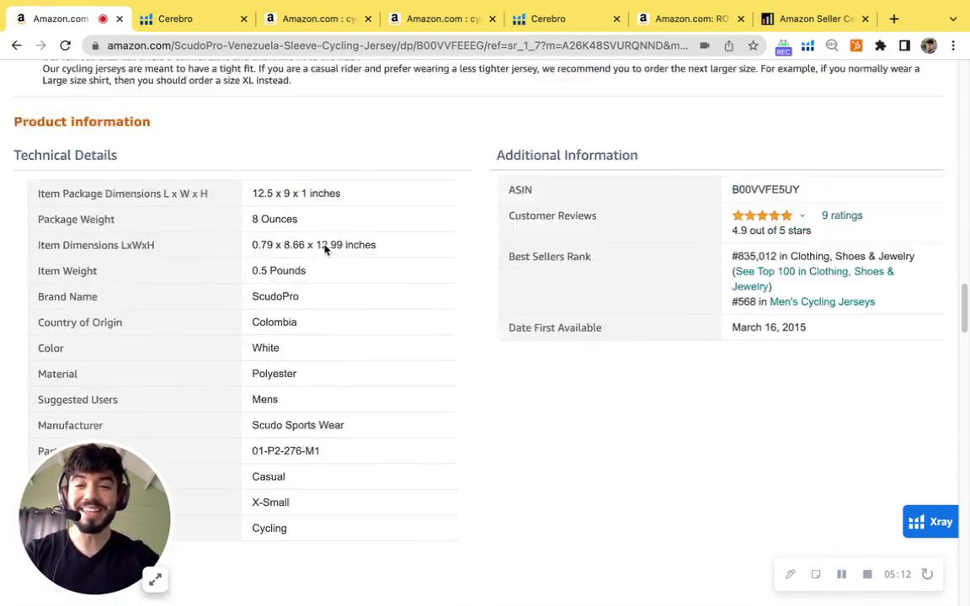
scroll(326, 249, up, 3)
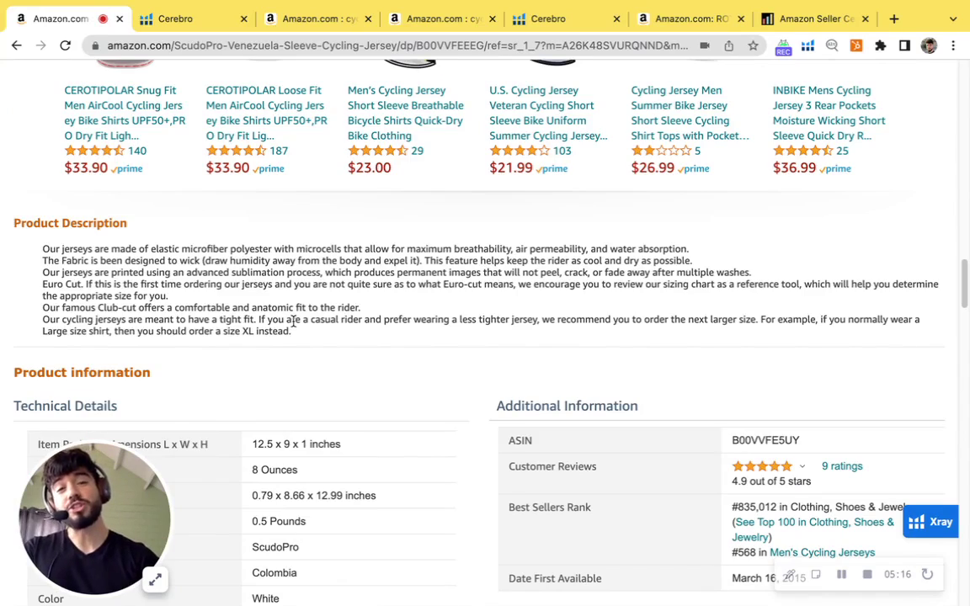
scroll(338, 284, up, 15)
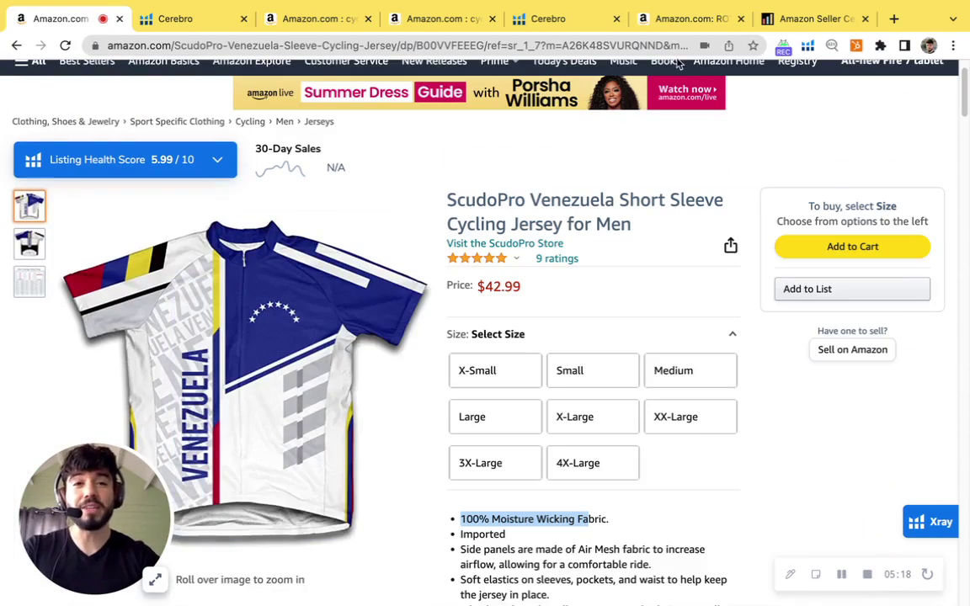
click(680, 19)
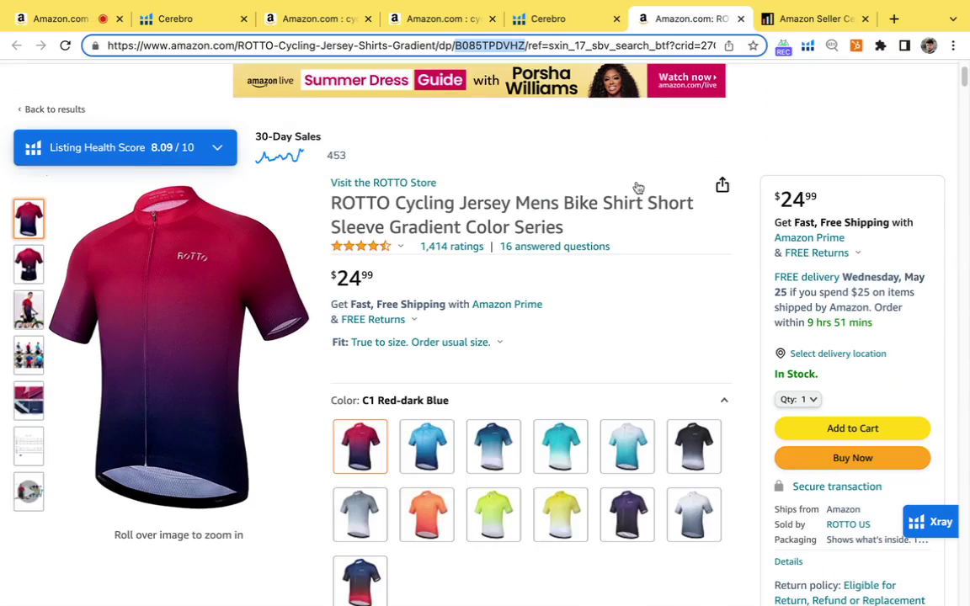
scroll(556, 305, down, 3)
scroll(547, 327, down, 2)
scroll(547, 325, up, 4)
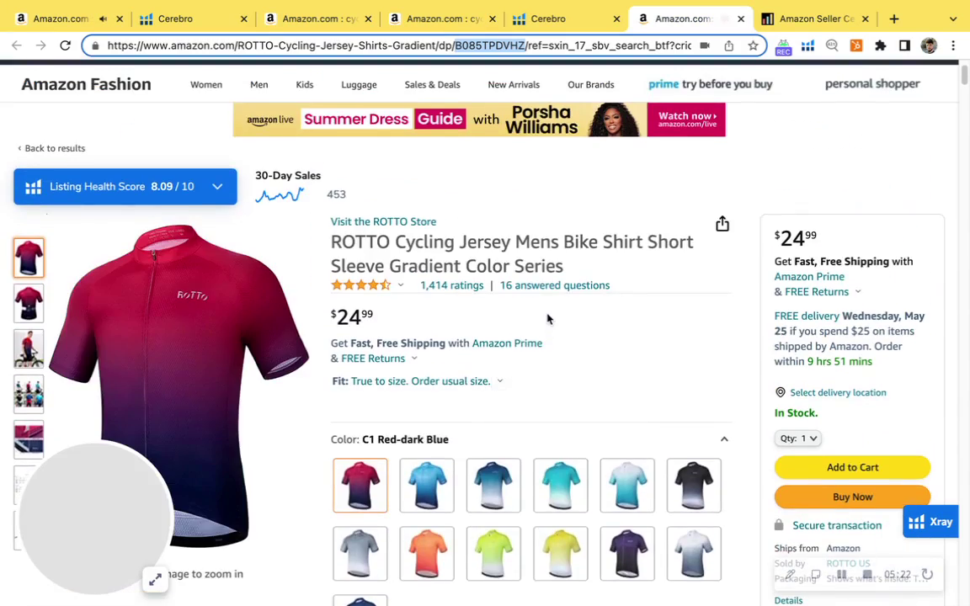
scroll(551, 295, down, 1)
scroll(552, 295, down, 1)
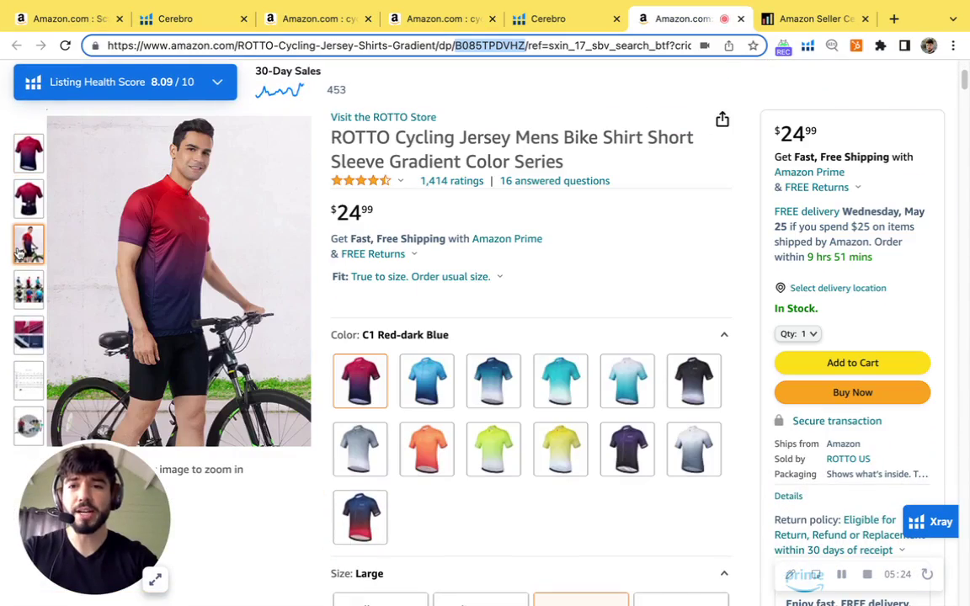
mouse_move(32, 284)
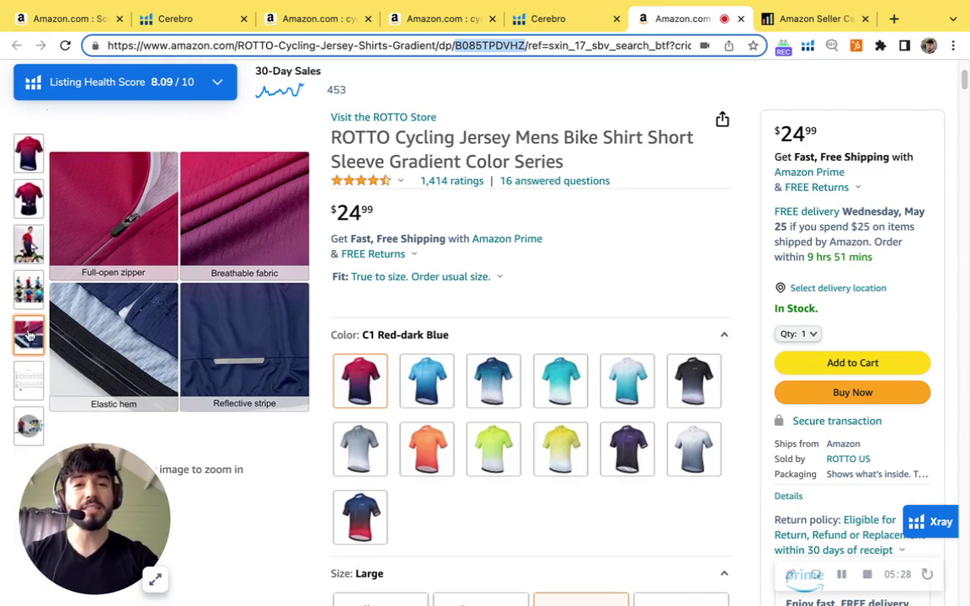
mouse_move(151, 278)
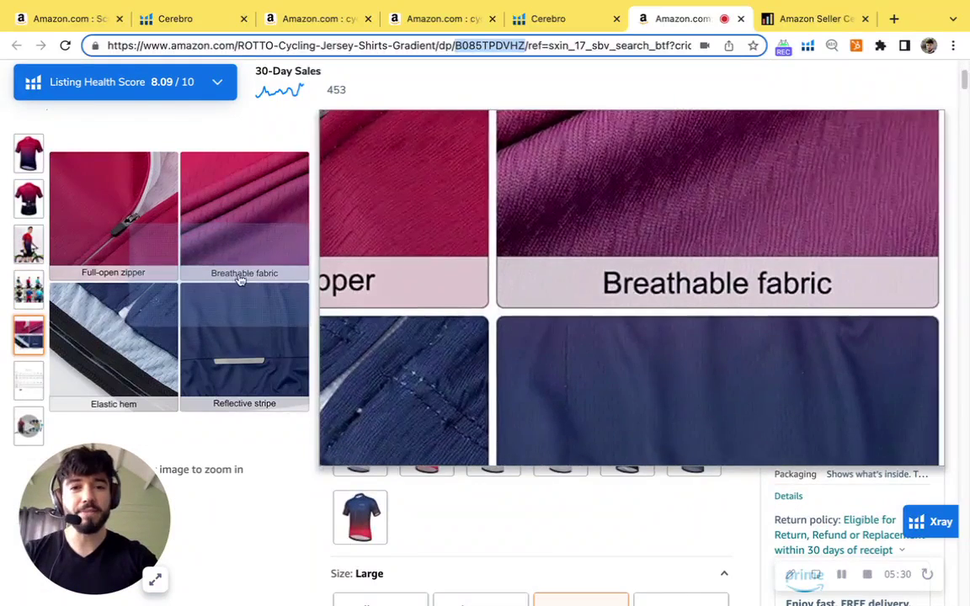
mouse_move(27, 383)
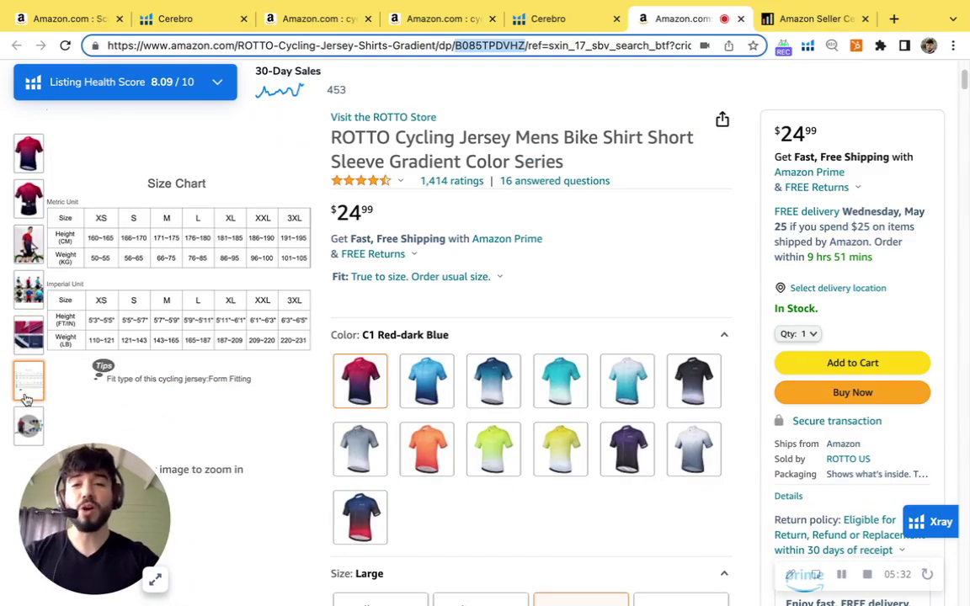
mouse_move(32, 433)
scroll(290, 416, down, 20)
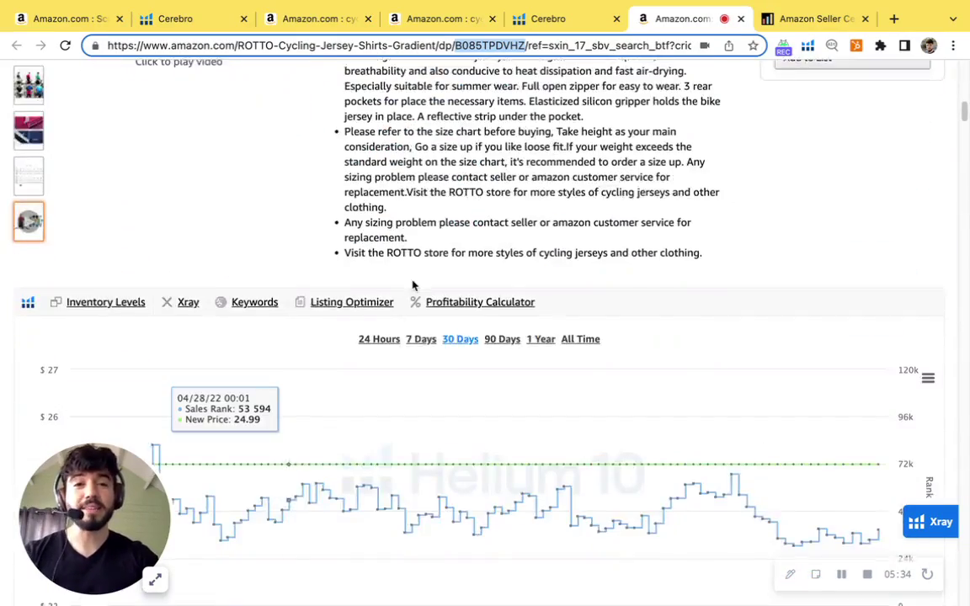
scroll(496, 282, down, 10)
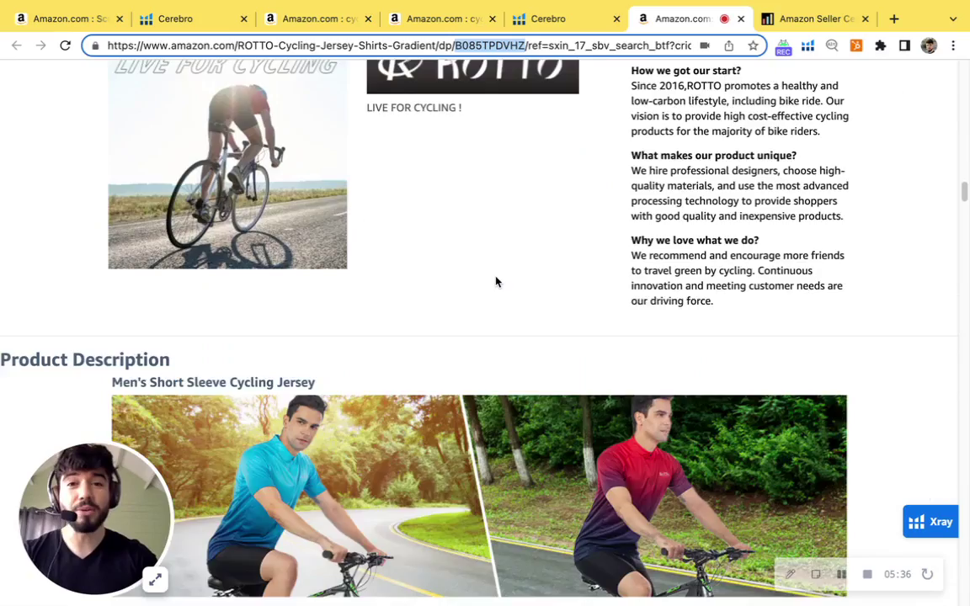
scroll(496, 277, up, 7)
scroll(496, 278, down, 4)
scroll(496, 293, down, 6)
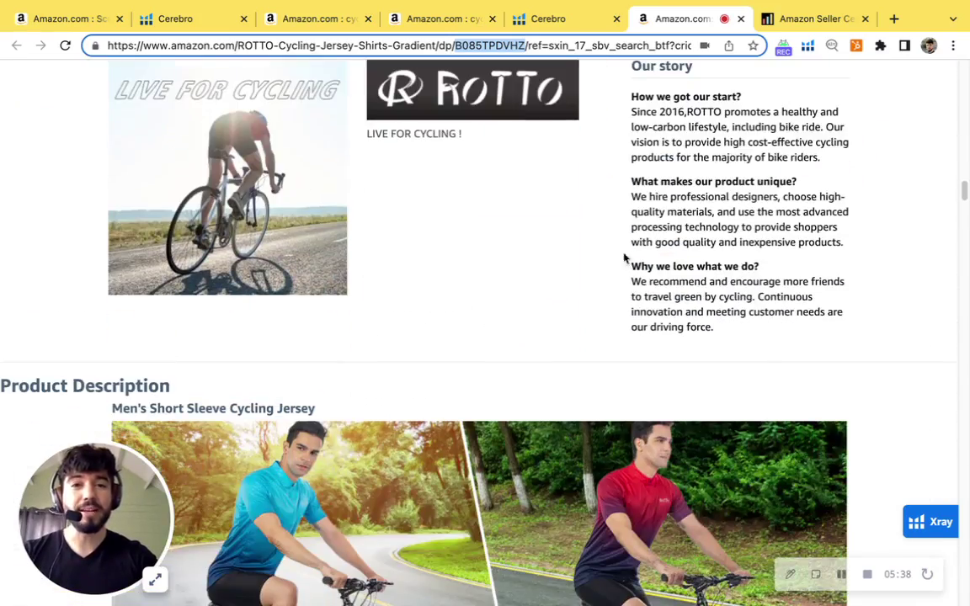
scroll(561, 324, down, 2)
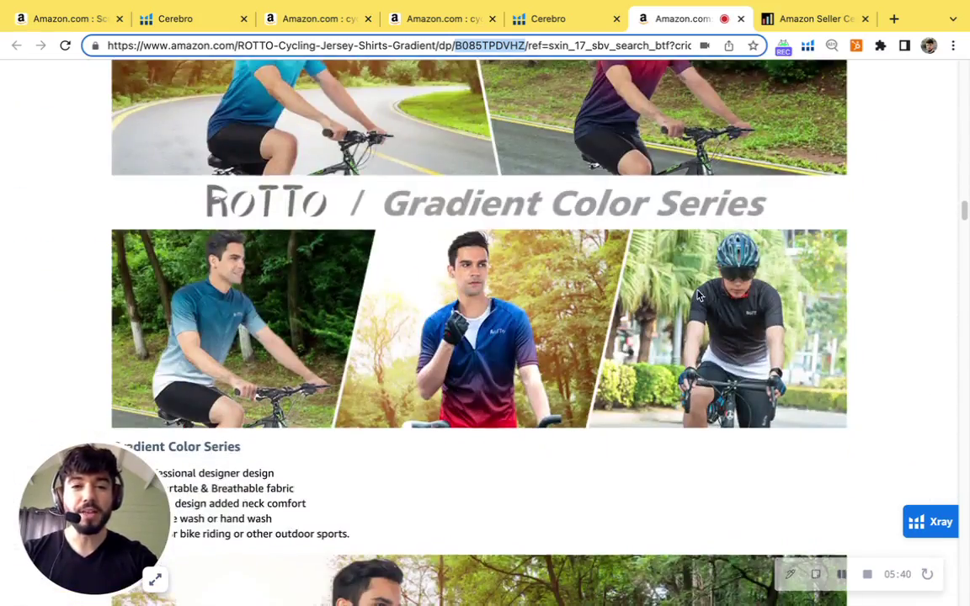
scroll(569, 295, down, 9)
scroll(570, 284, down, 8)
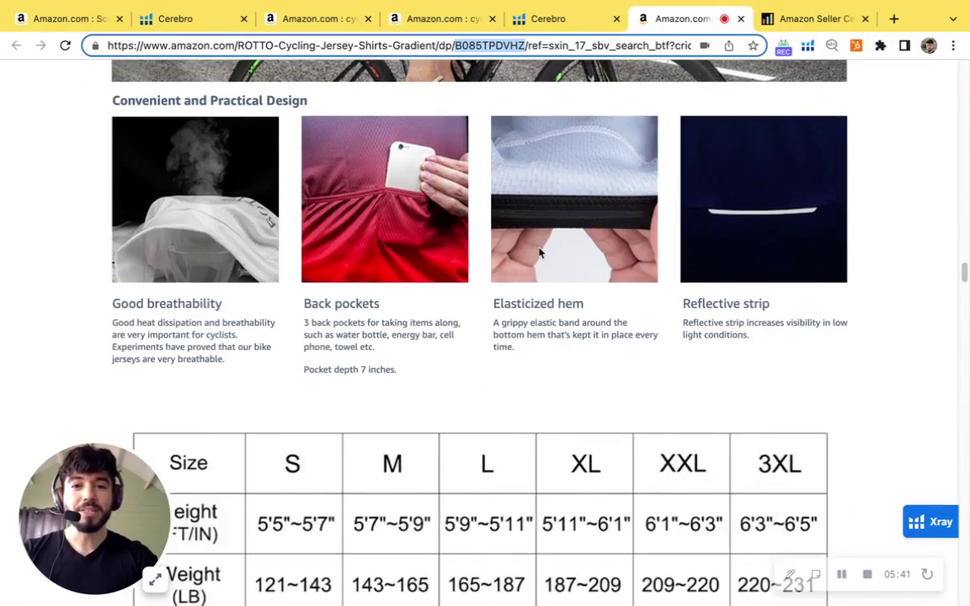
scroll(539, 278, up, 5)
scroll(535, 280, up, 10)
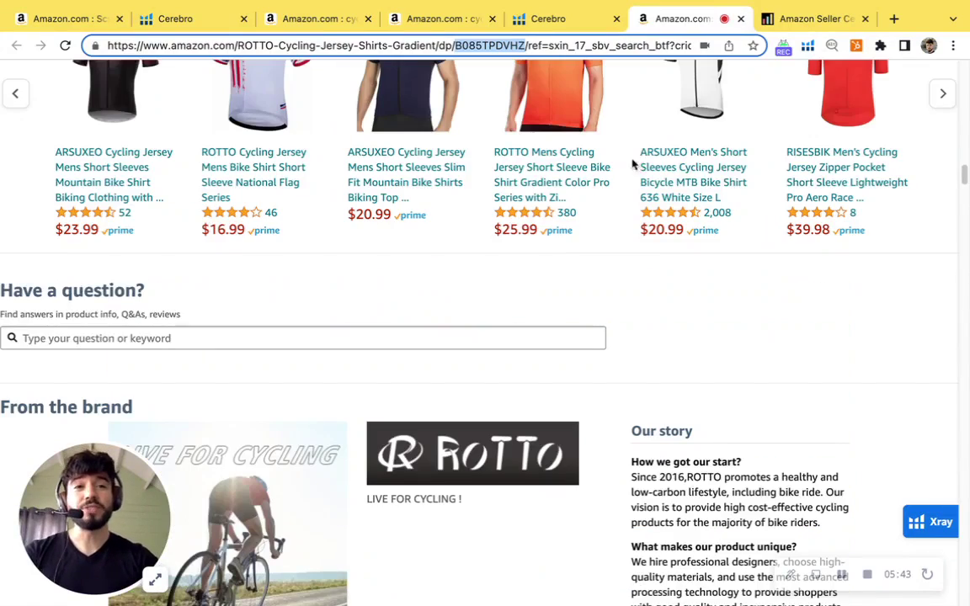
Show the My Amazon Guy page at myamazonguy.com/full-service-management.
click(800, 20)
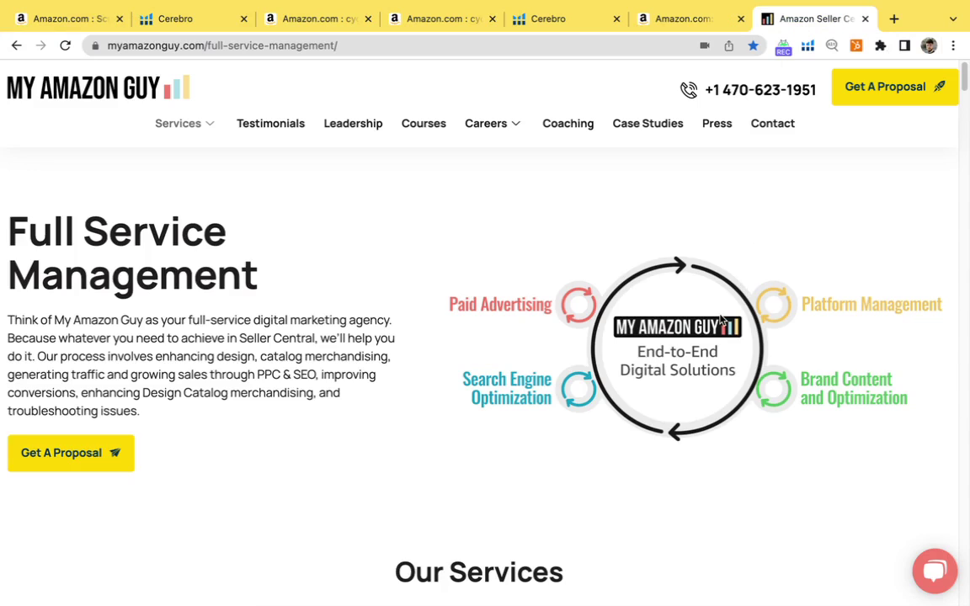